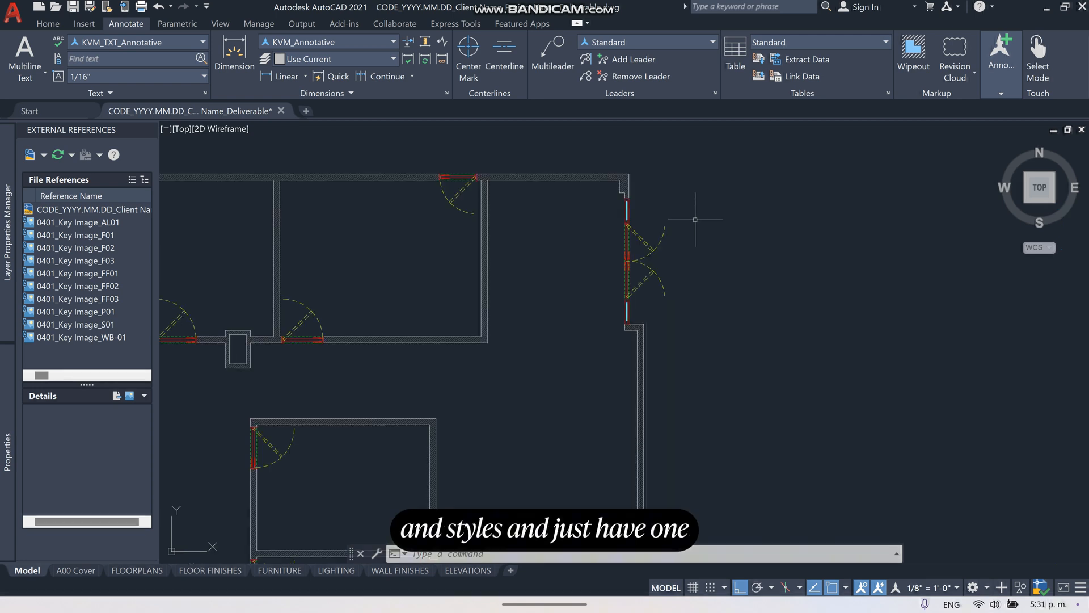
scroll(640, 188, "up", 5)
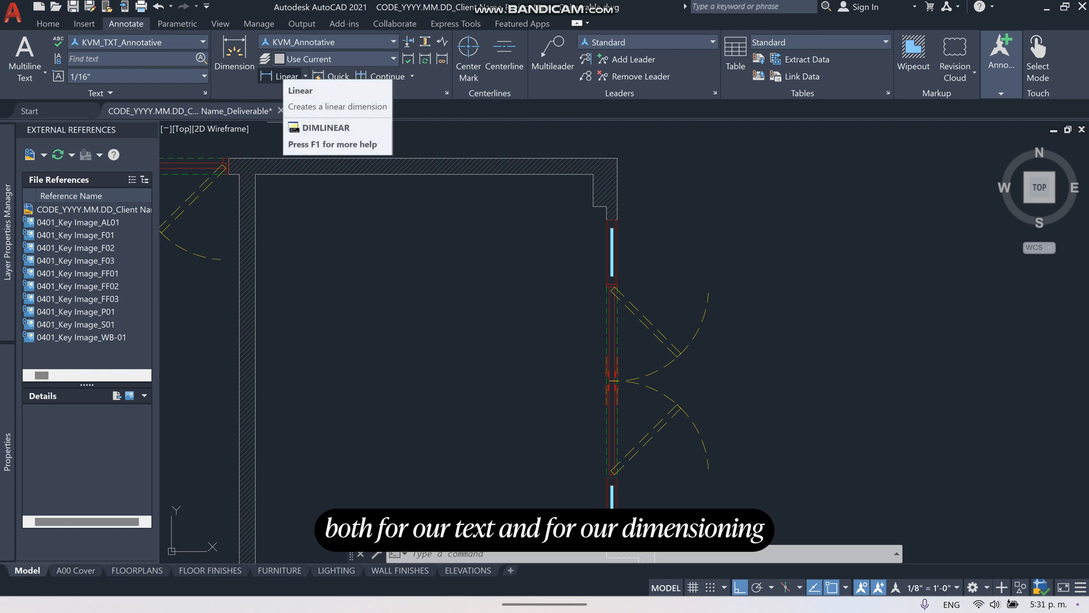
Place a 12" linear dimension at the top corner of the right exterior wall
left_click(286, 76)
left_click(598, 176)
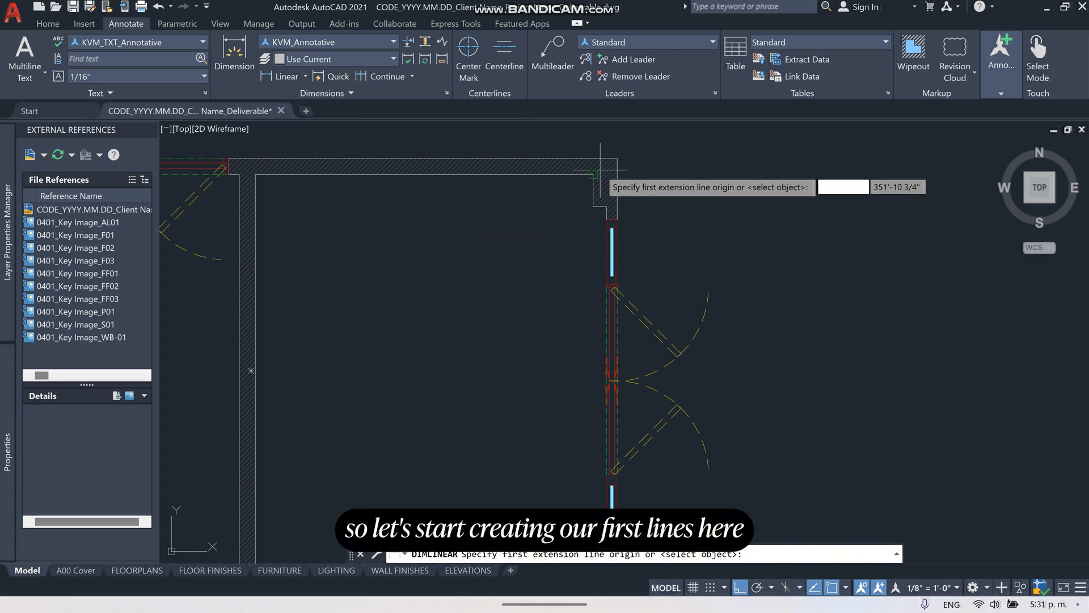
left_click(593, 207)
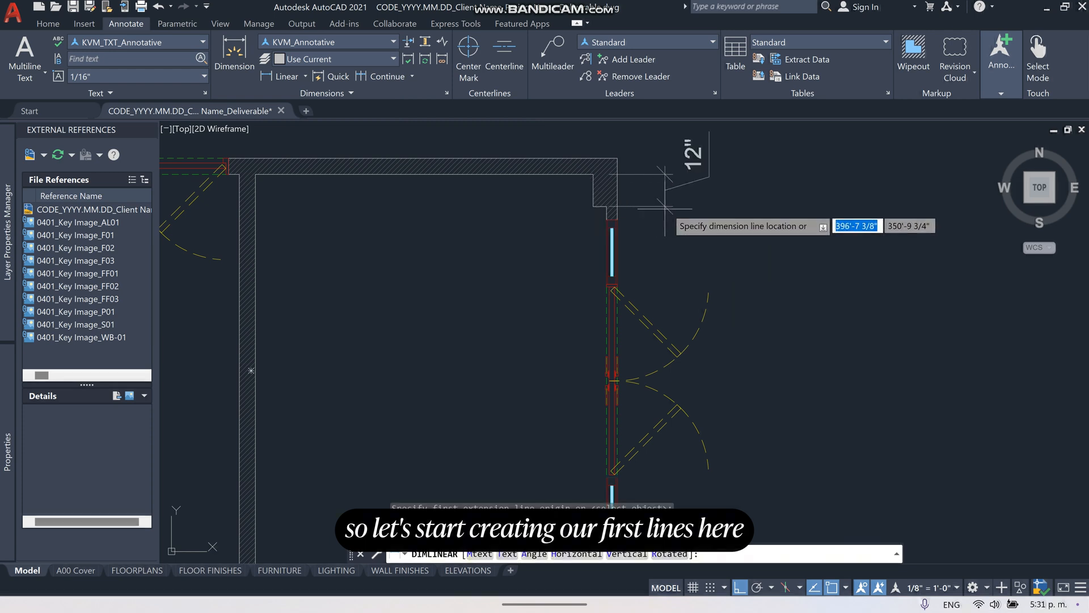
left_click(737, 223)
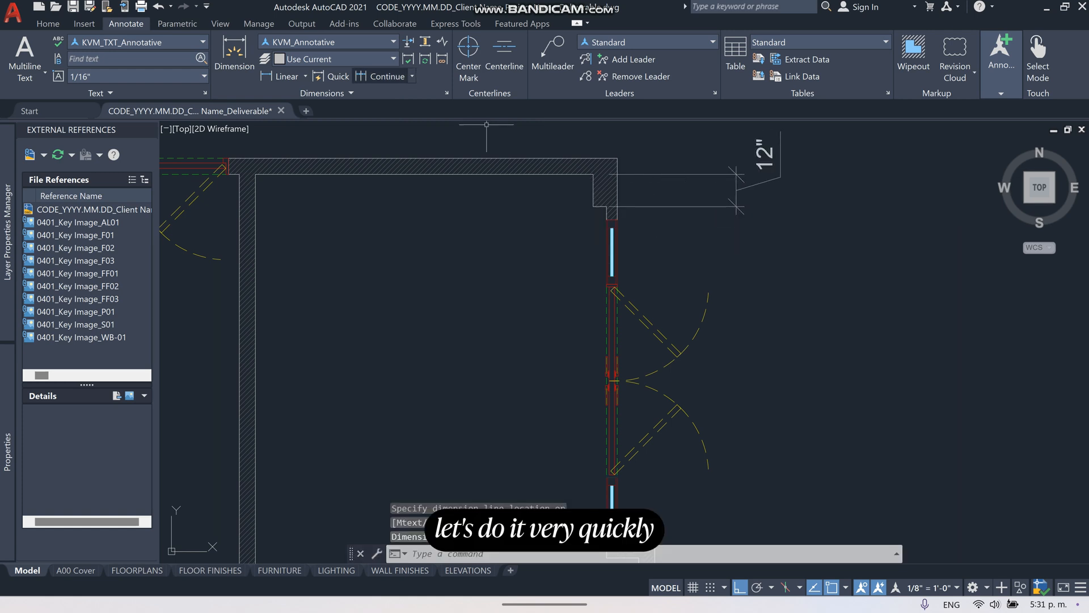
Continue the chain down the wall with 131", 179" and 20" dimensions
left_click(387, 76)
scroll(611, 224, "up", 3)
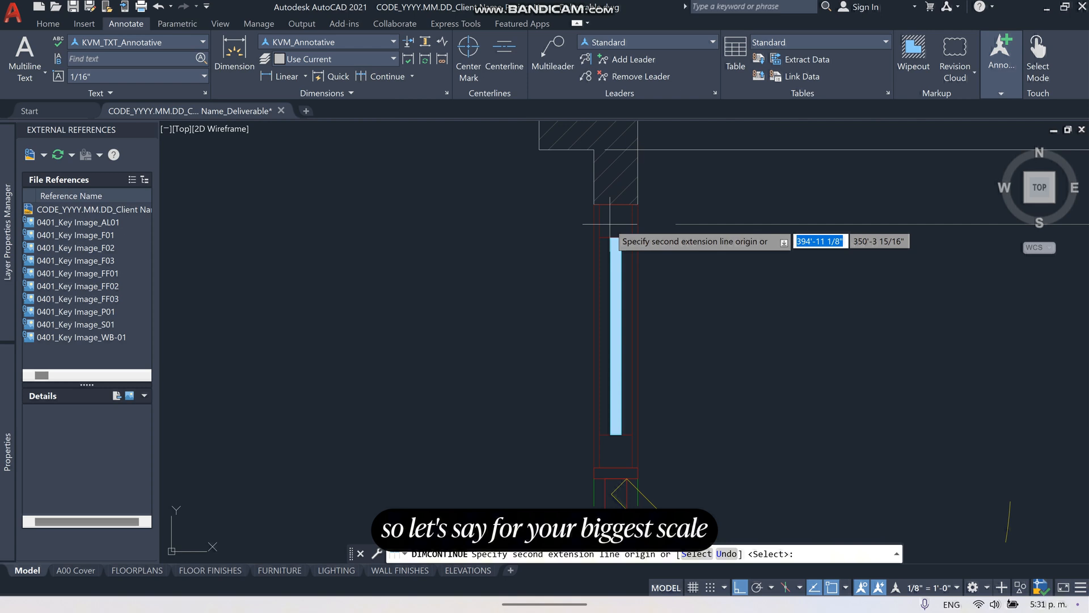
scroll(611, 224, "down", 3)
scroll(600, 213, "down", 3)
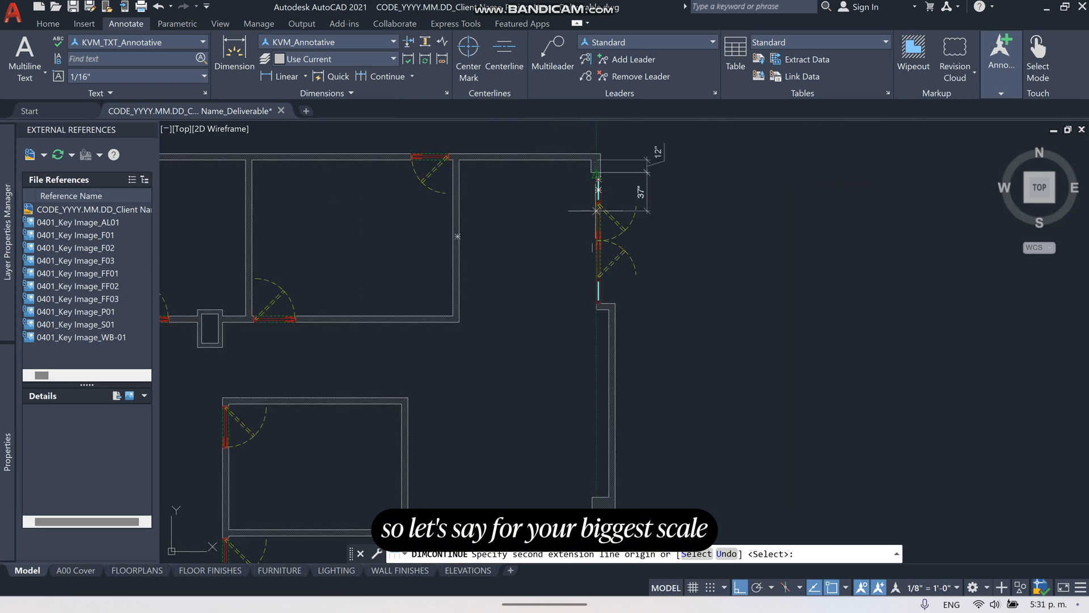
scroll(600, 281, "up", 5)
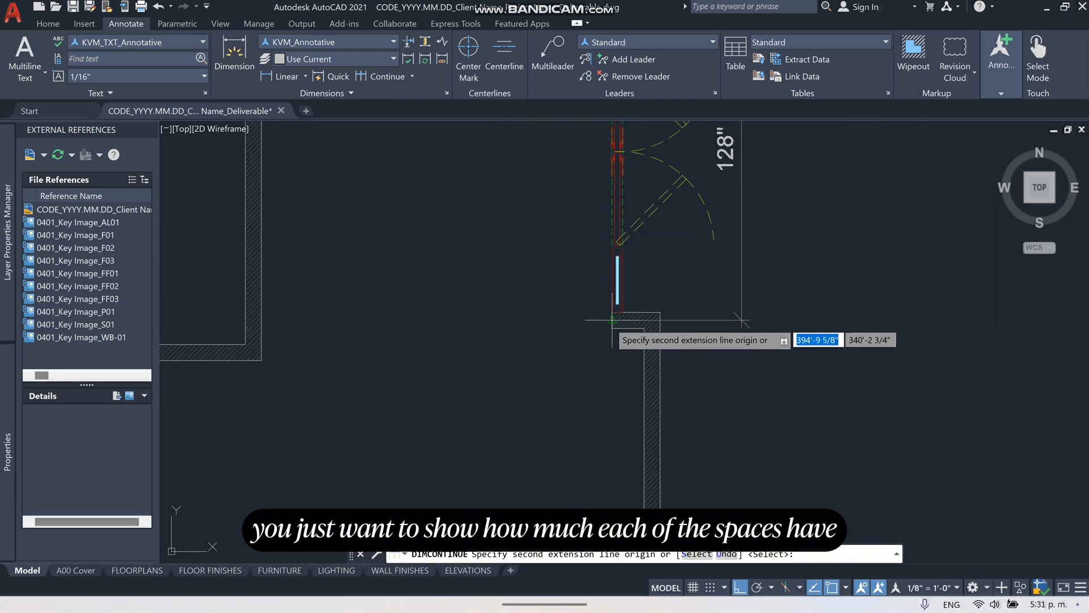
left_click(613, 321)
scroll(608, 252, "down", 3)
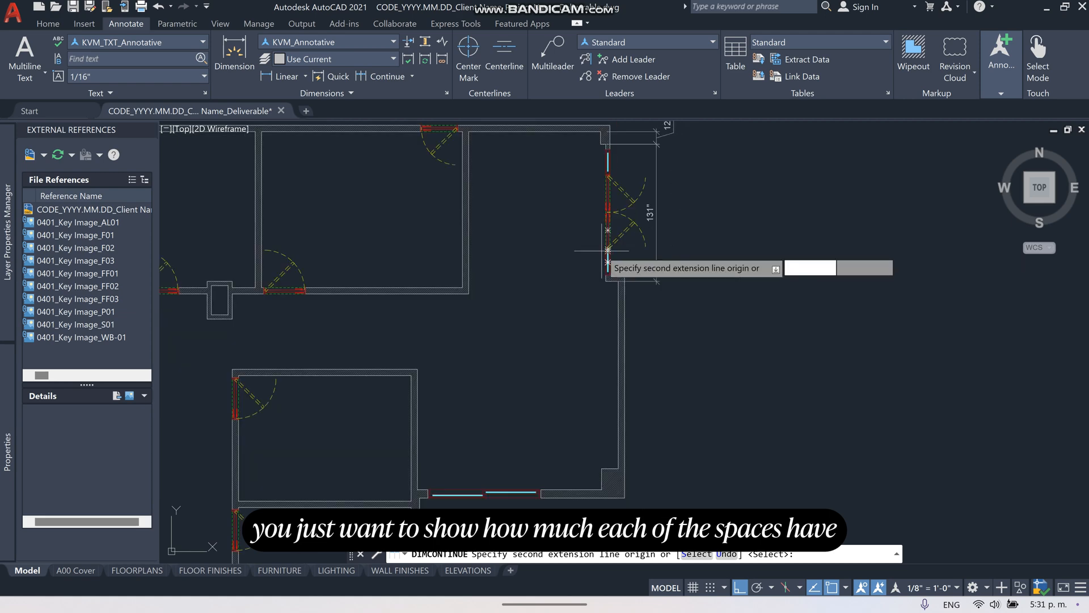
scroll(607, 252, "down", 2)
left_click(605, 252)
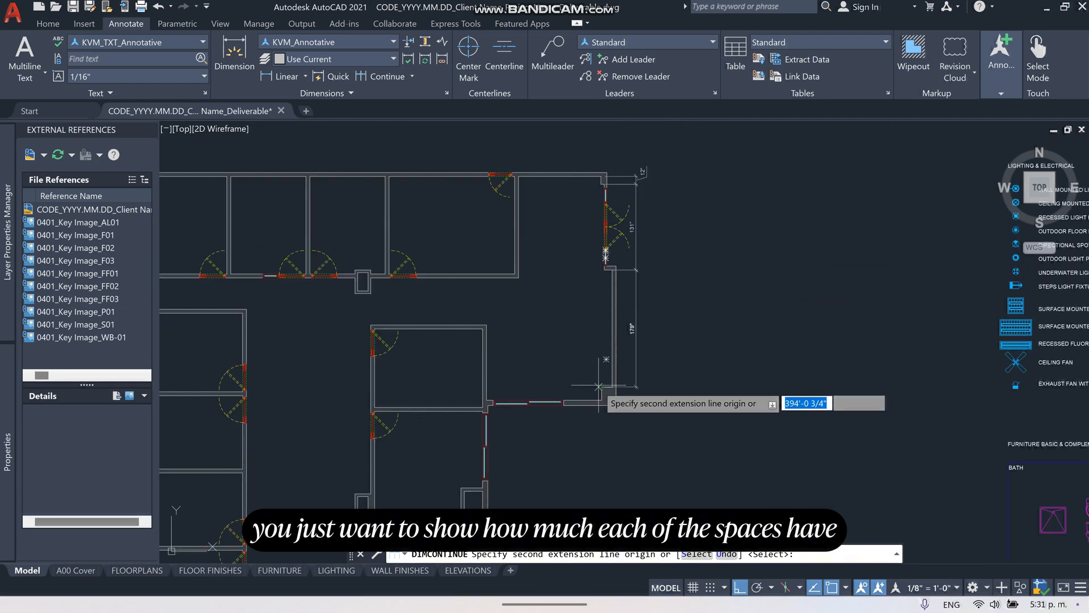
scroll(602, 389, "up", 5)
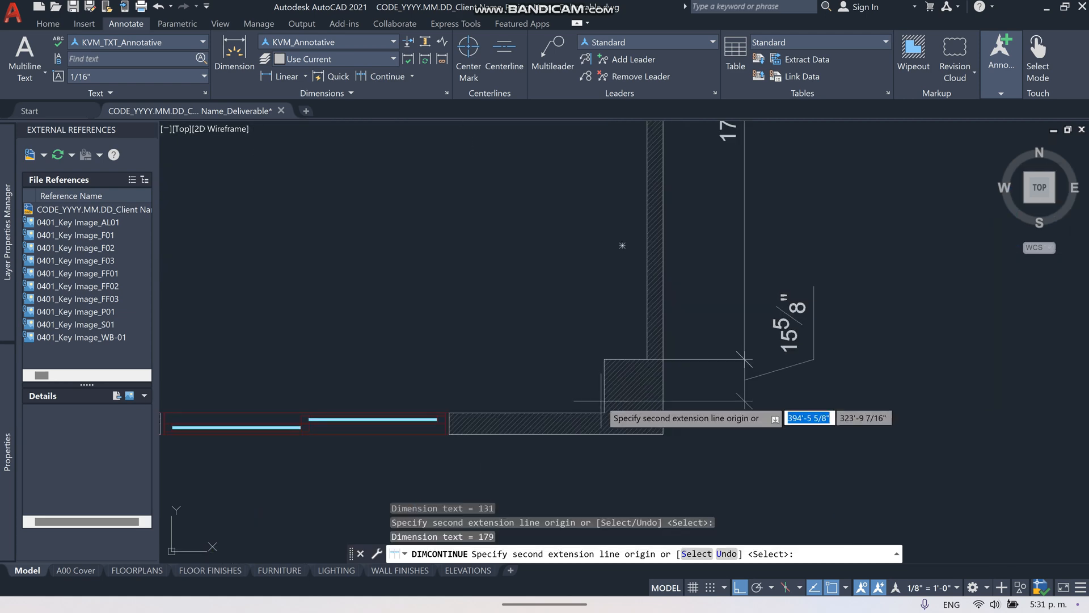
left_click(603, 414)
key("Return")
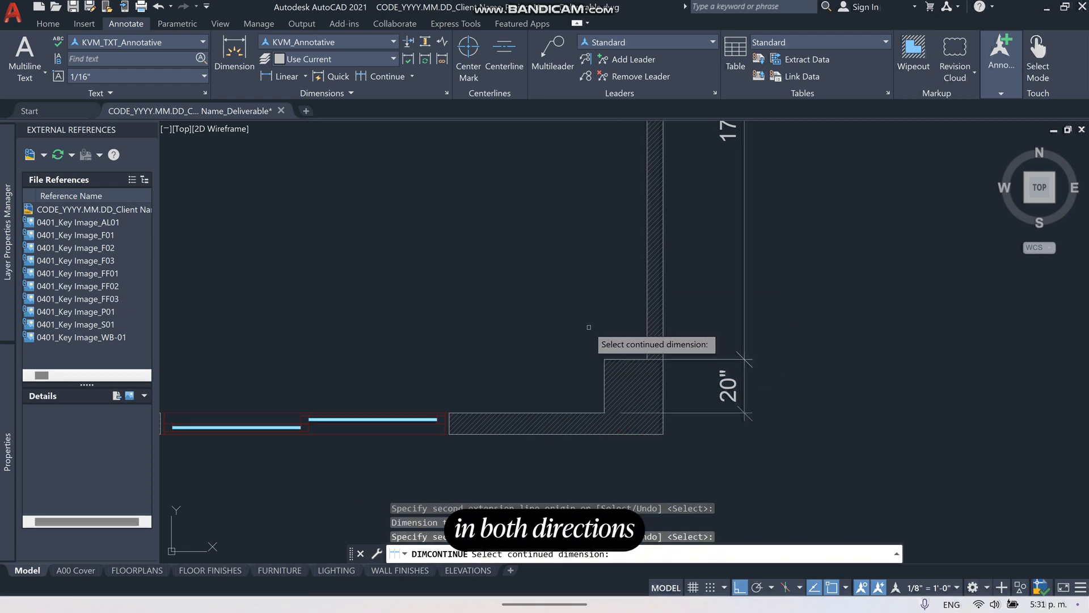
key("Return")
scroll(585, 324, "down", 3)
scroll(585, 324, "down", 3)
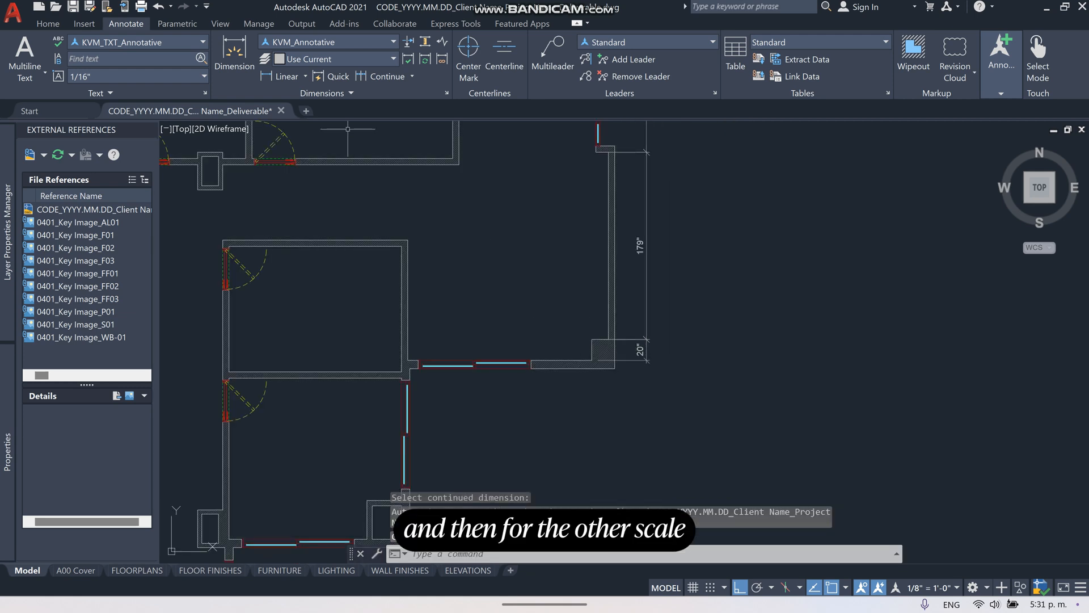
Place a horizontal 176" dimension below the window wall of the lower right room
left_click(287, 76)
scroll(408, 367, "up", 3)
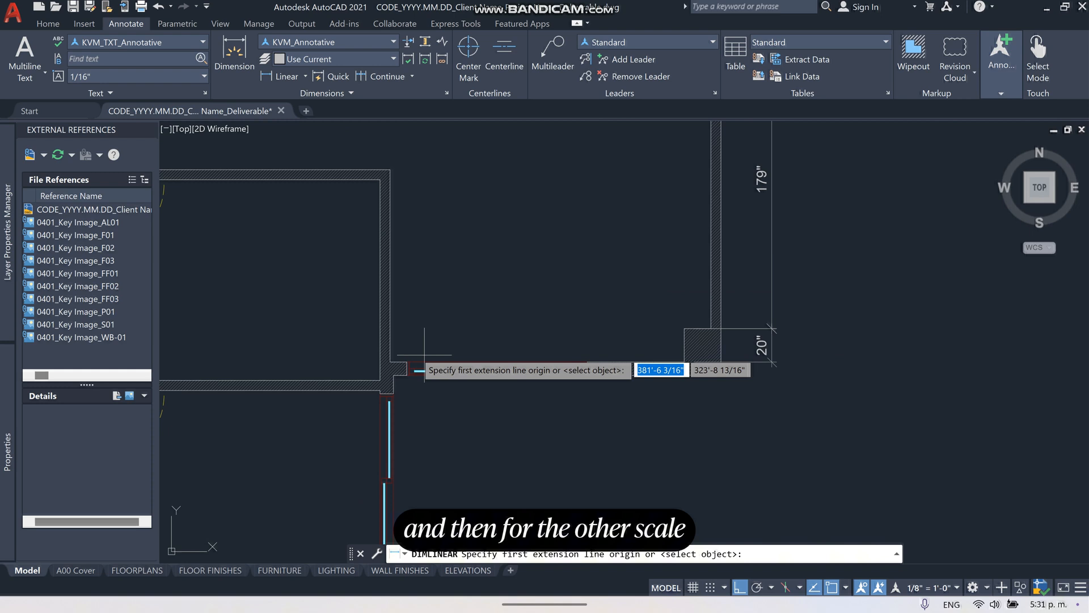
left_click(392, 366)
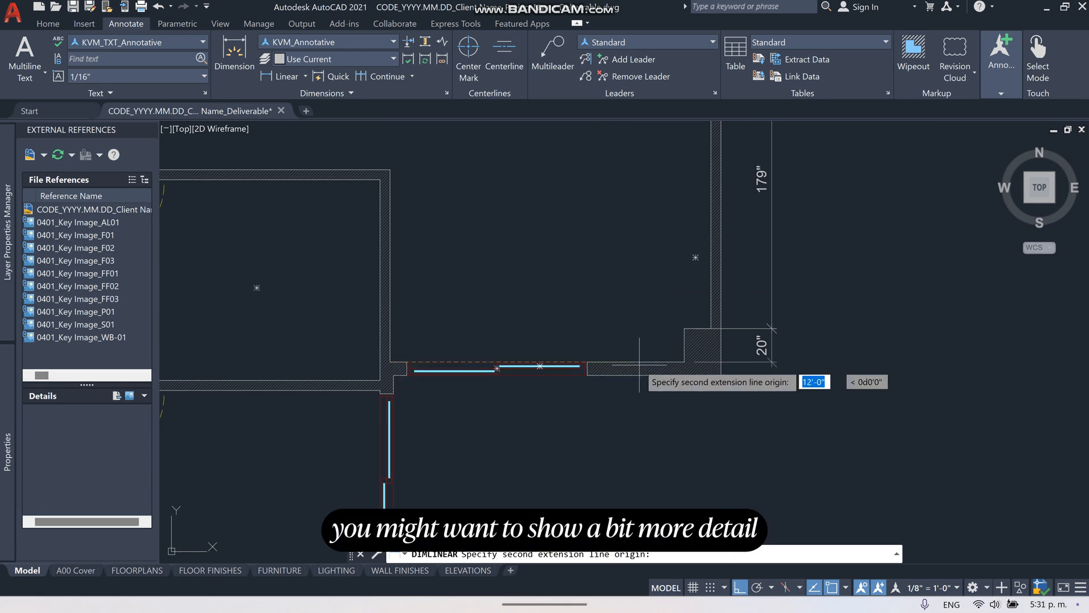
left_click(686, 365)
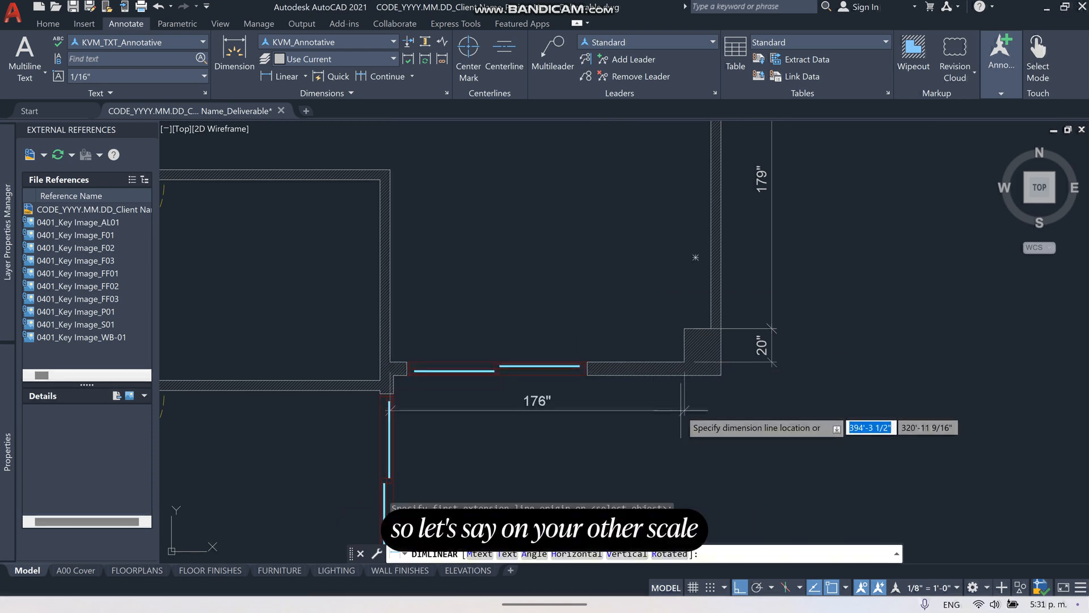
left_click(680, 422)
scroll(545, 381, "up", 4)
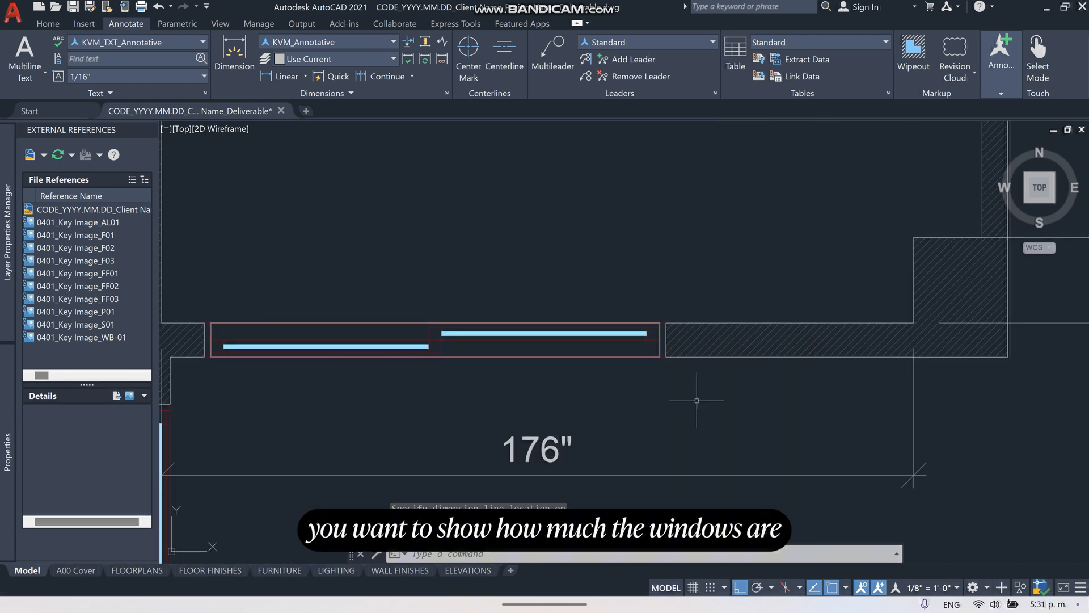
scroll(698, 400, "down", 3)
scroll(766, 324, "up", 2)
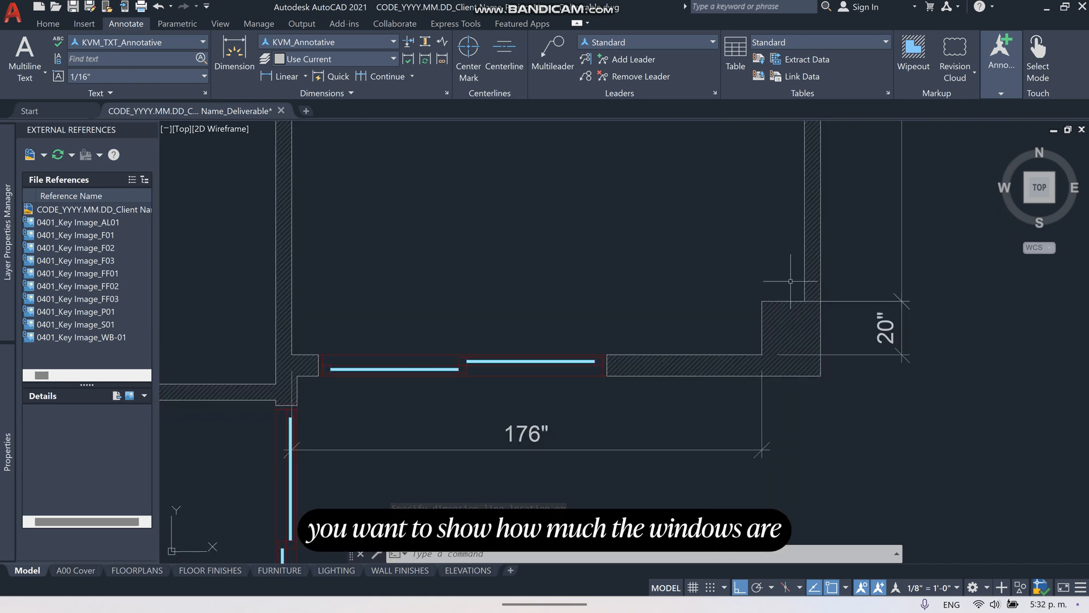
scroll(728, 364, "down", 3)
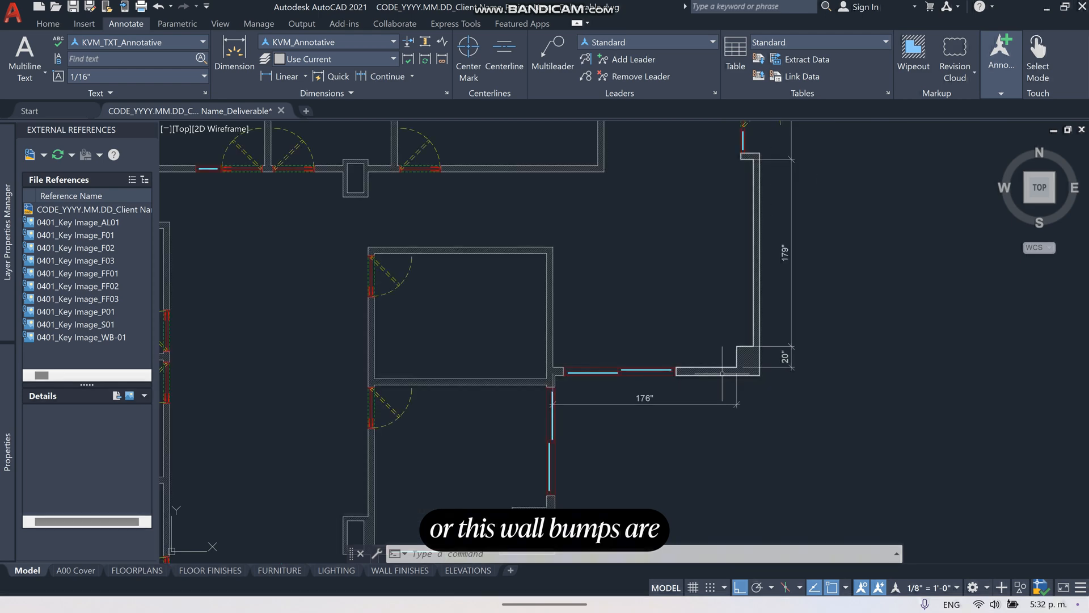
scroll(728, 364, "down", 3)
scroll(723, 303, "up", 4)
scroll(723, 302, "up", 3)
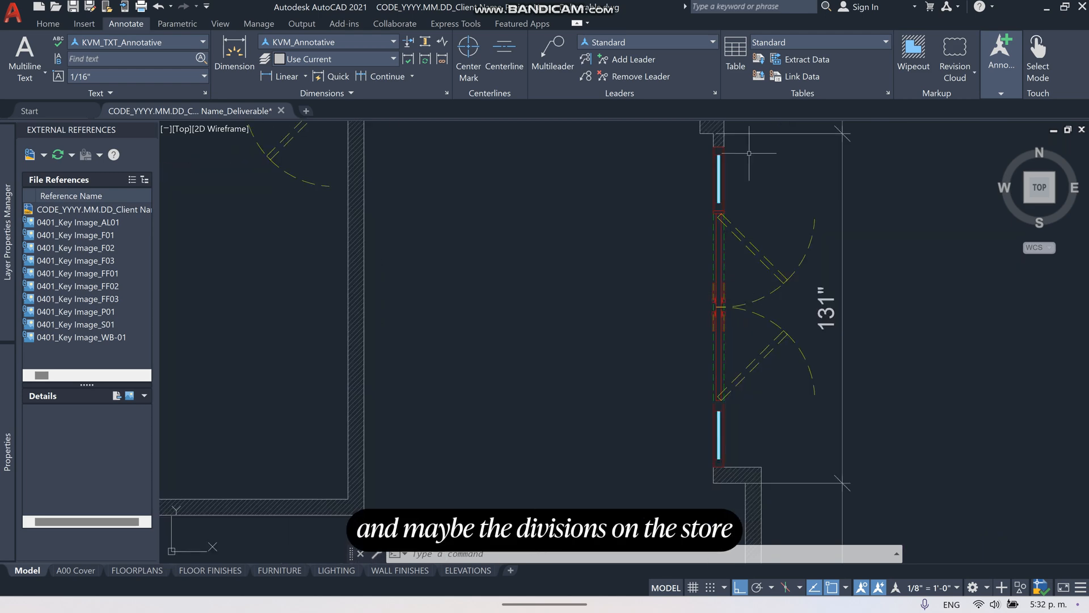
scroll(694, 381, "down", 3)
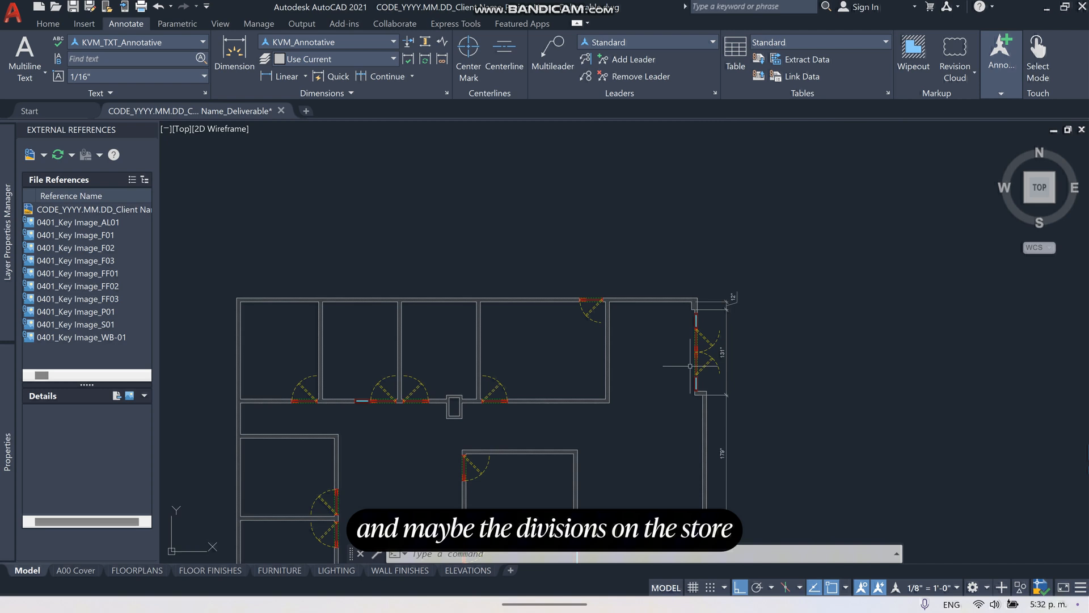
scroll(702, 341, "down", 1)
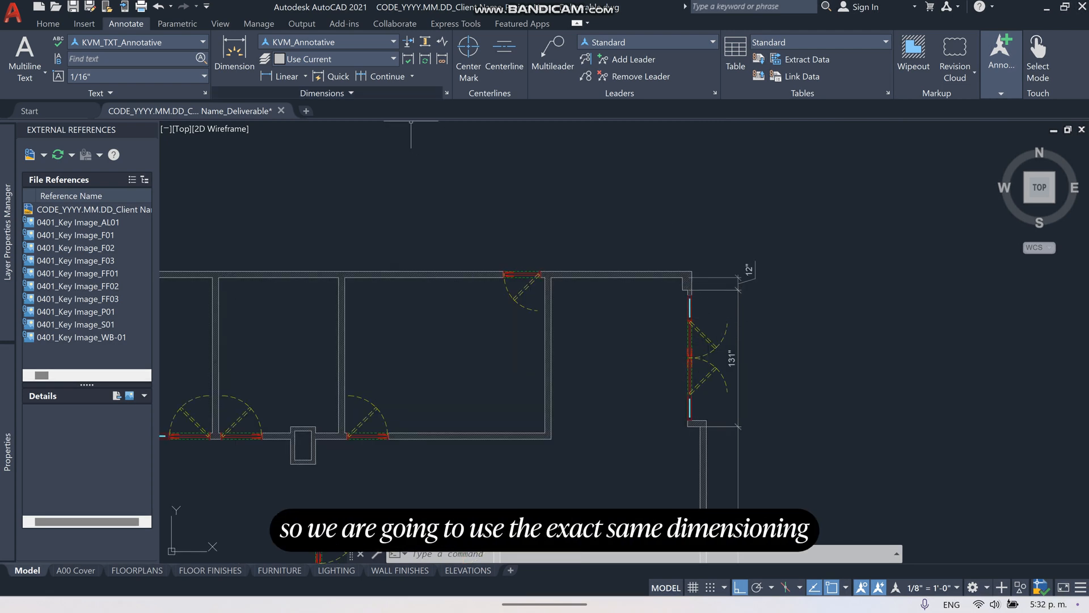
Place a second 12" linear dimension beside the existing one at the wall corner
left_click(284, 75)
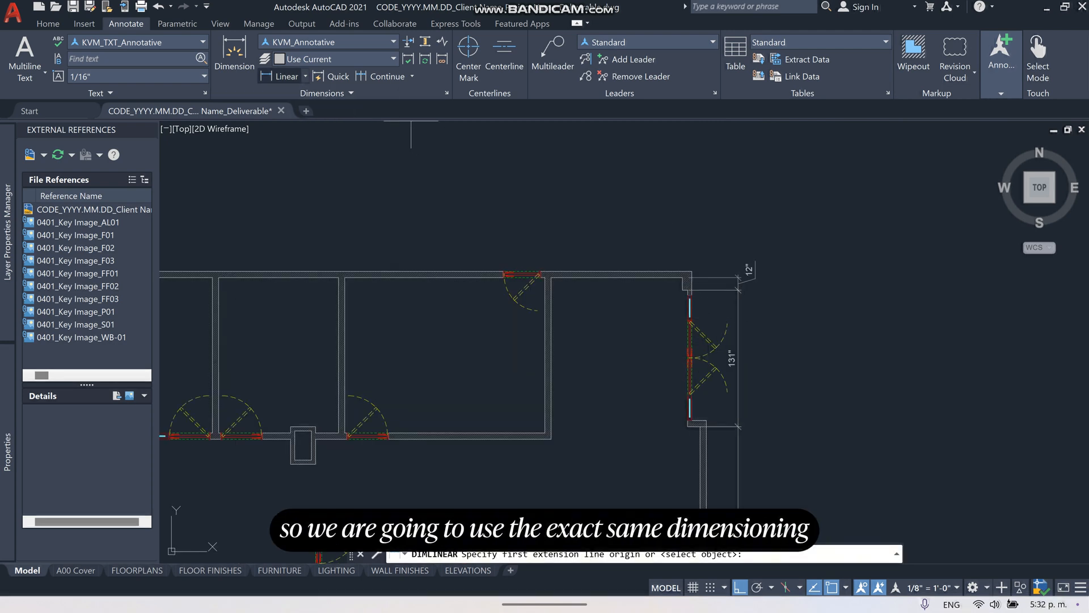
scroll(696, 270, "up", 3)
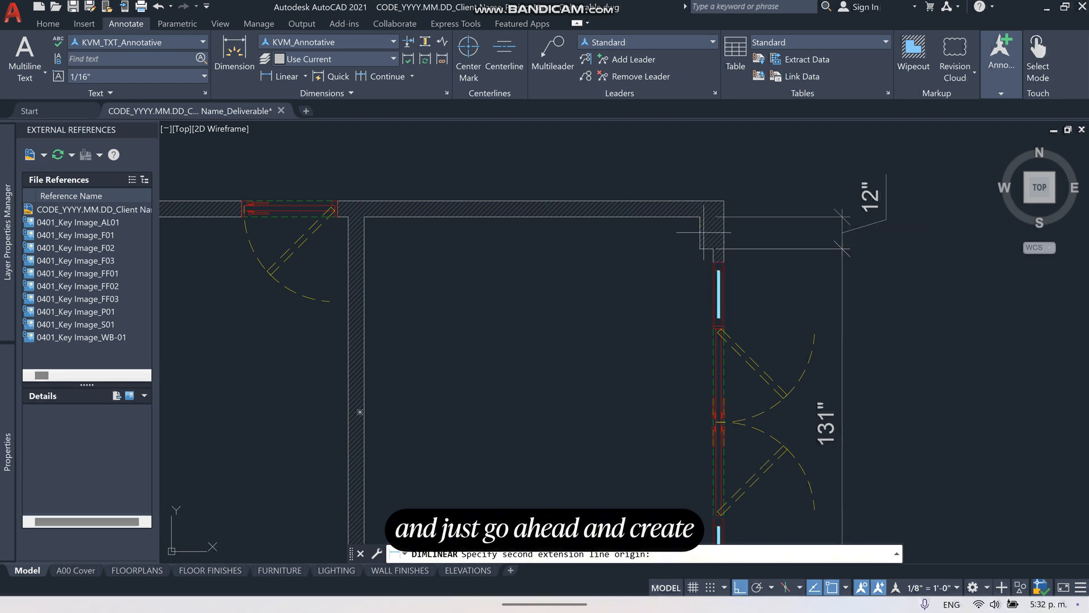
left_click(700, 219)
left_click(720, 252)
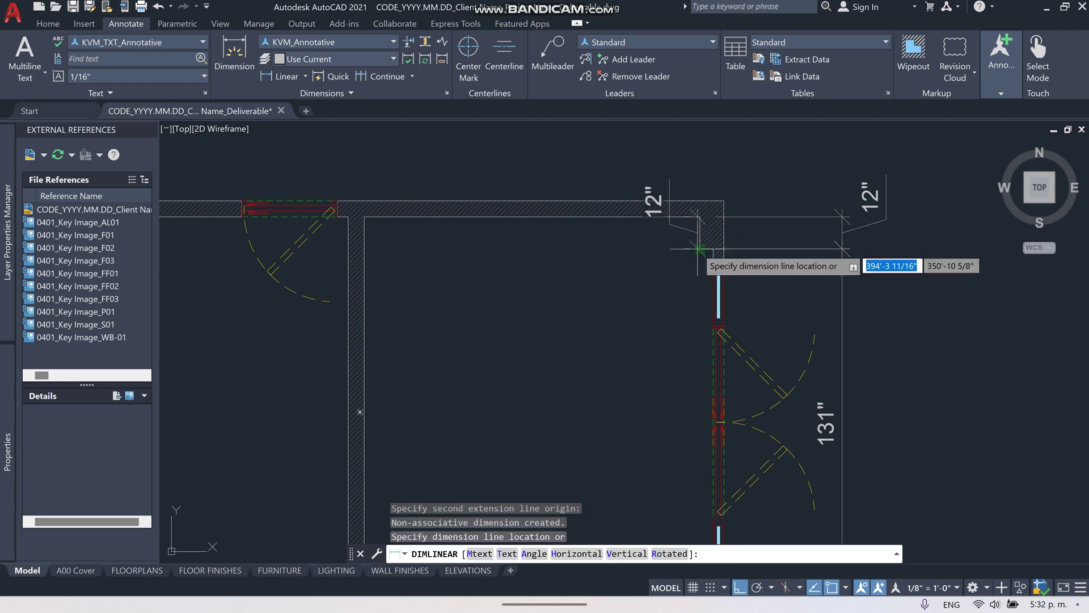
left_click(777, 301)
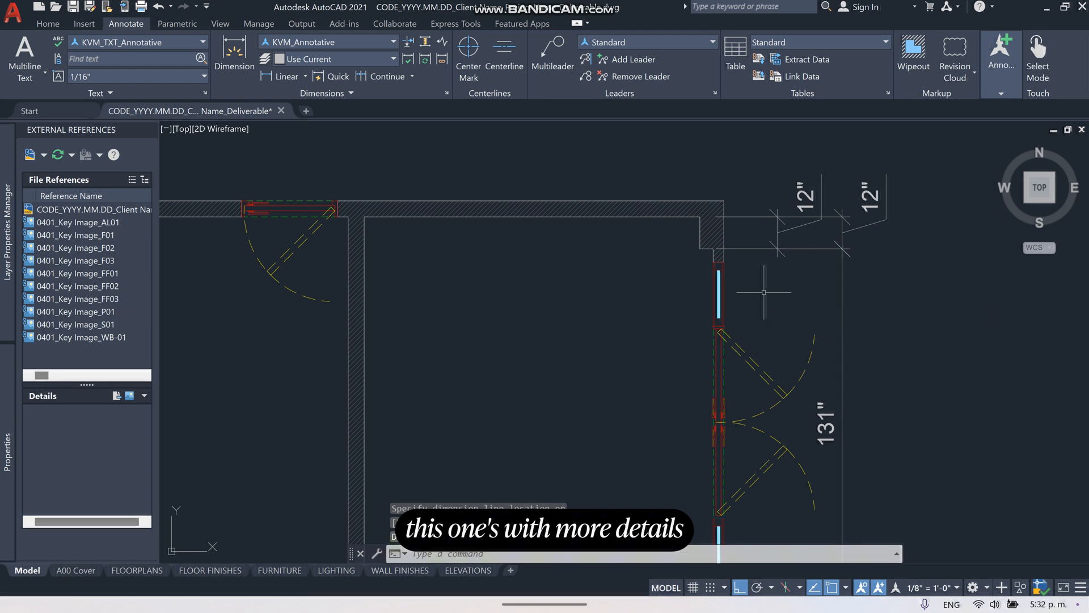
Continue the finer chain along windows and doors down to the 20" wall thickness
left_click(387, 76)
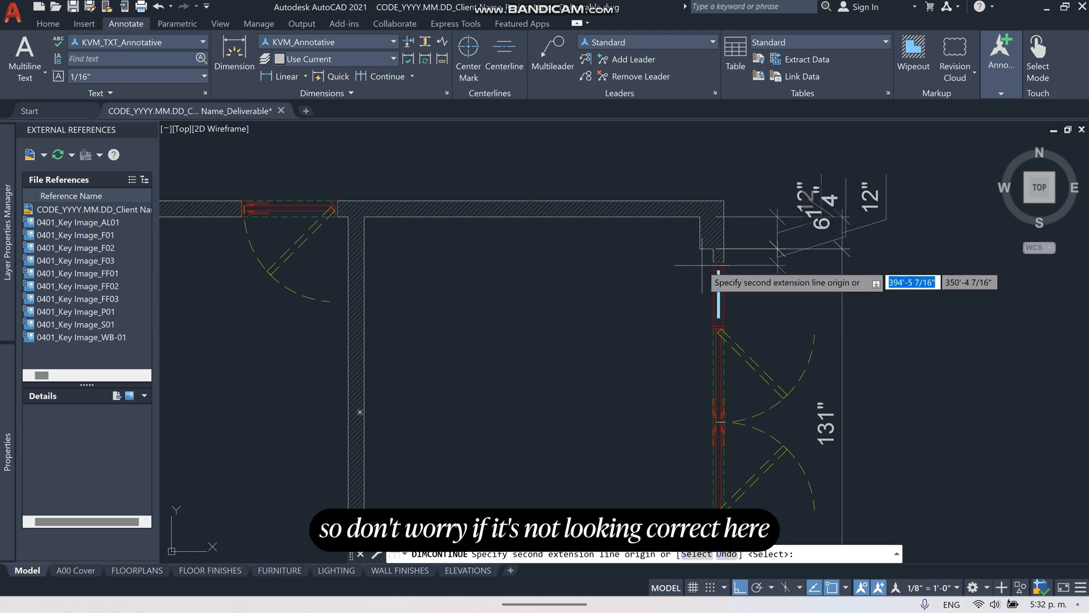
scroll(717, 274, "up", 5)
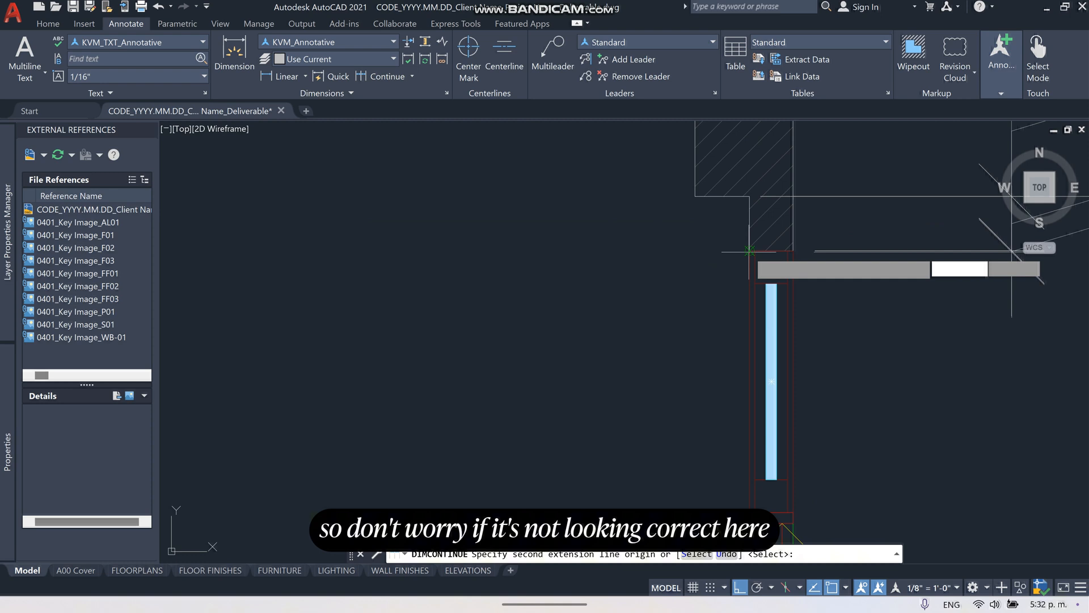
scroll(749, 252, "down", 3)
left_click(787, 208)
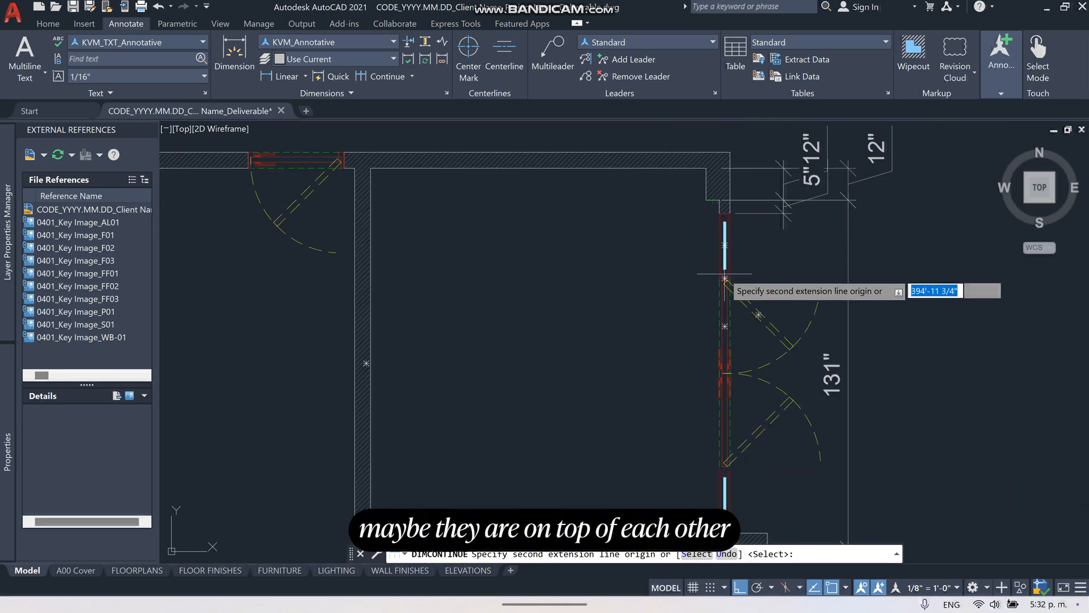
scroll(725, 279, "up", 5)
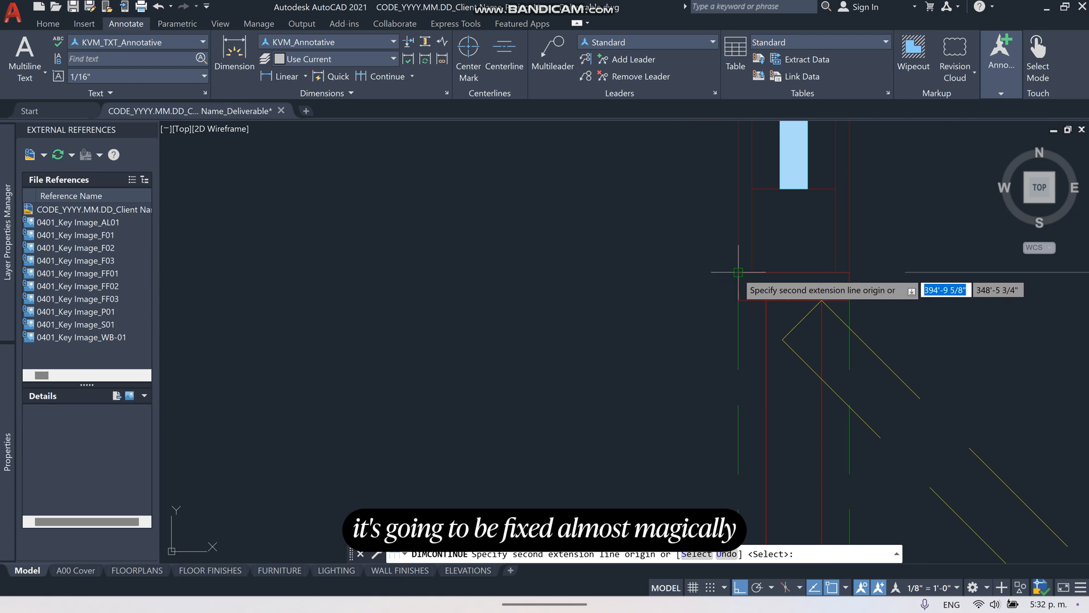
scroll(738, 275, "down", 2)
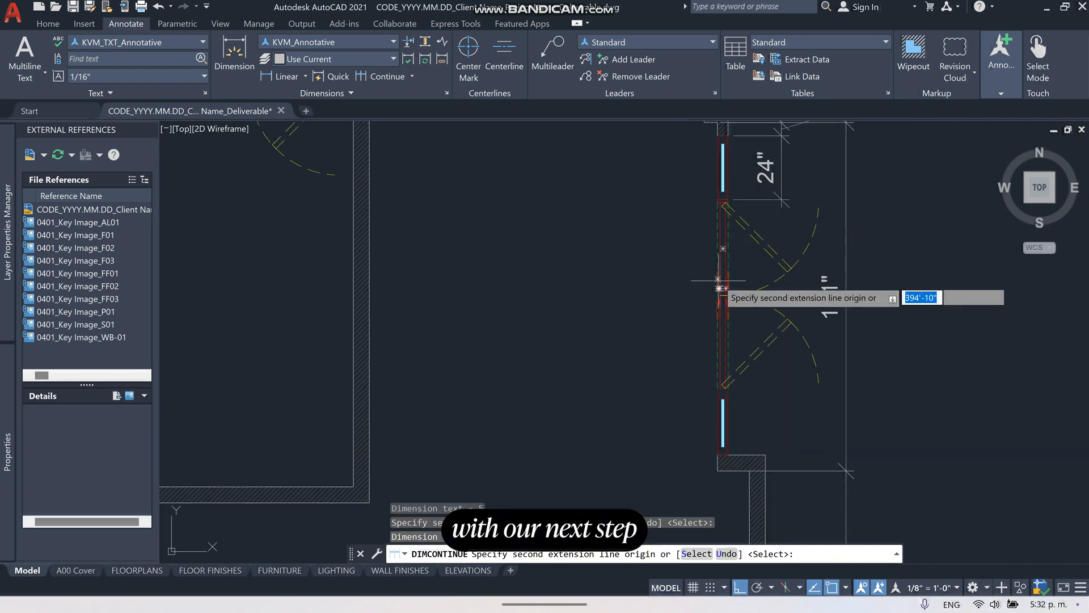
scroll(723, 306, "up", 3)
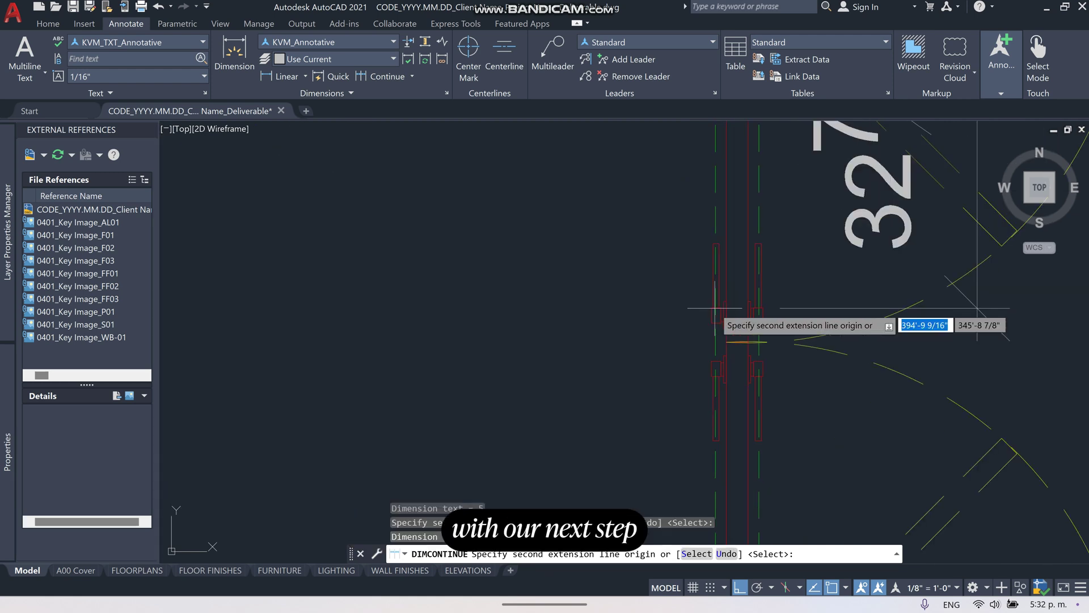
left_click(719, 341)
scroll(713, 257, "down", 2)
scroll(724, 324, "up", 3)
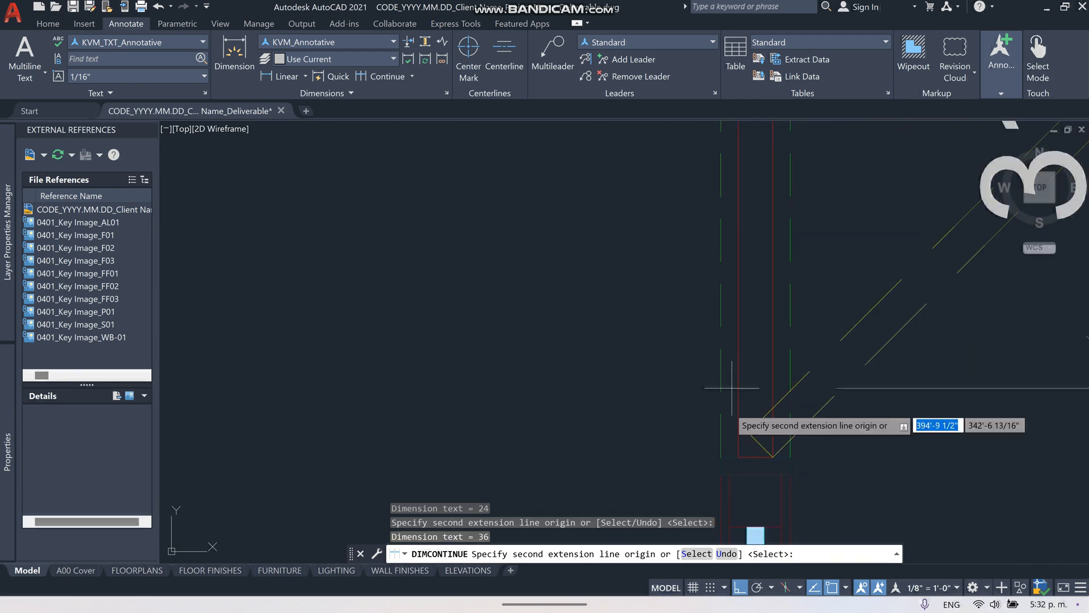
scroll(750, 307, "down", 3)
scroll(756, 282, "up", 2)
scroll(758, 285, "down", 2)
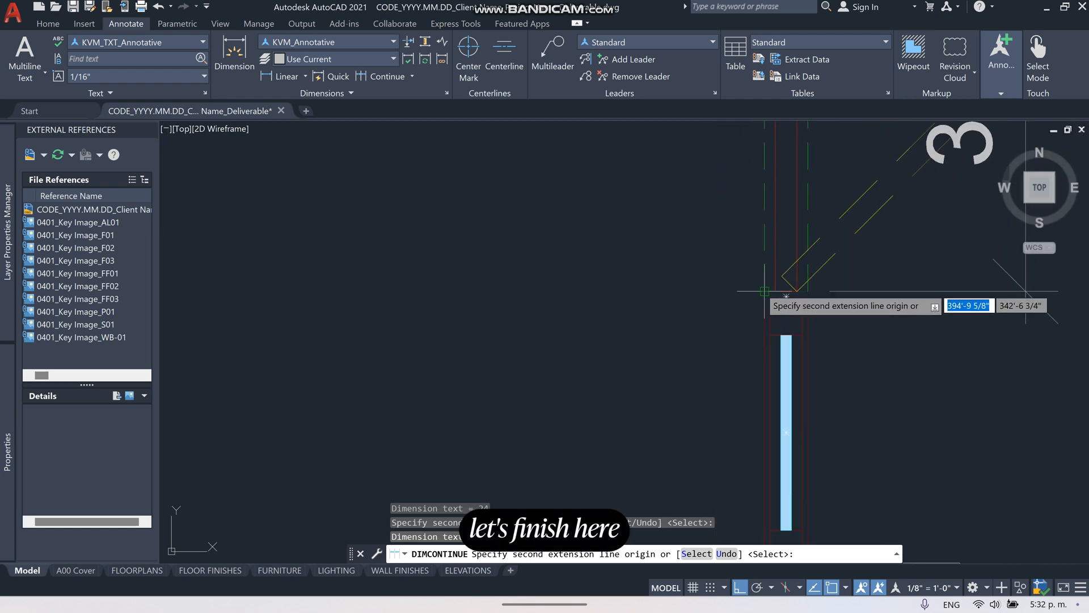
scroll(760, 289, "up", 2)
scroll(762, 340, "down", 2)
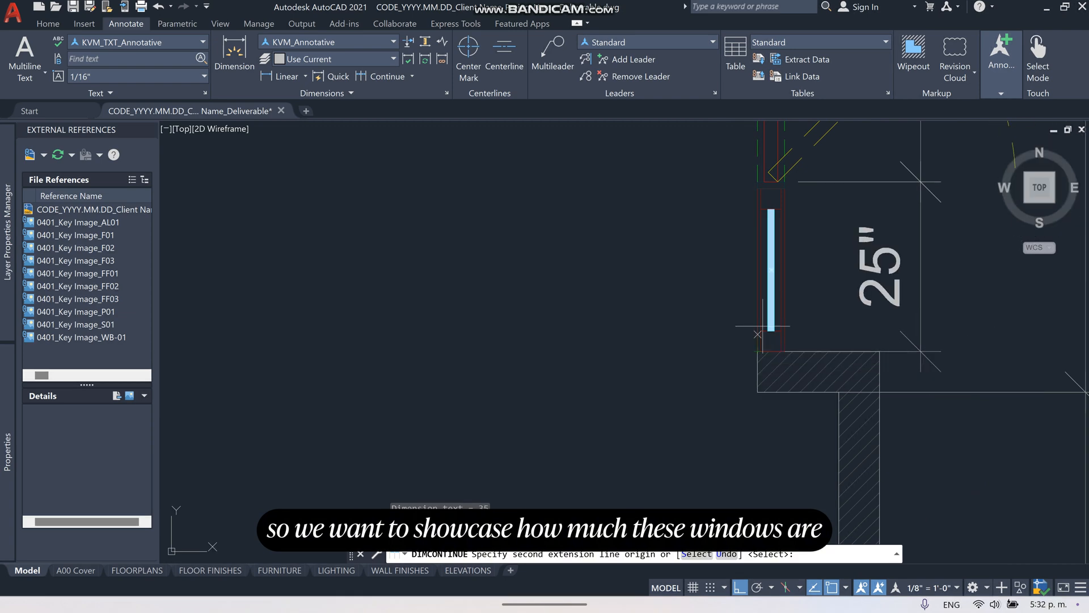
scroll(766, 256, "down", 2)
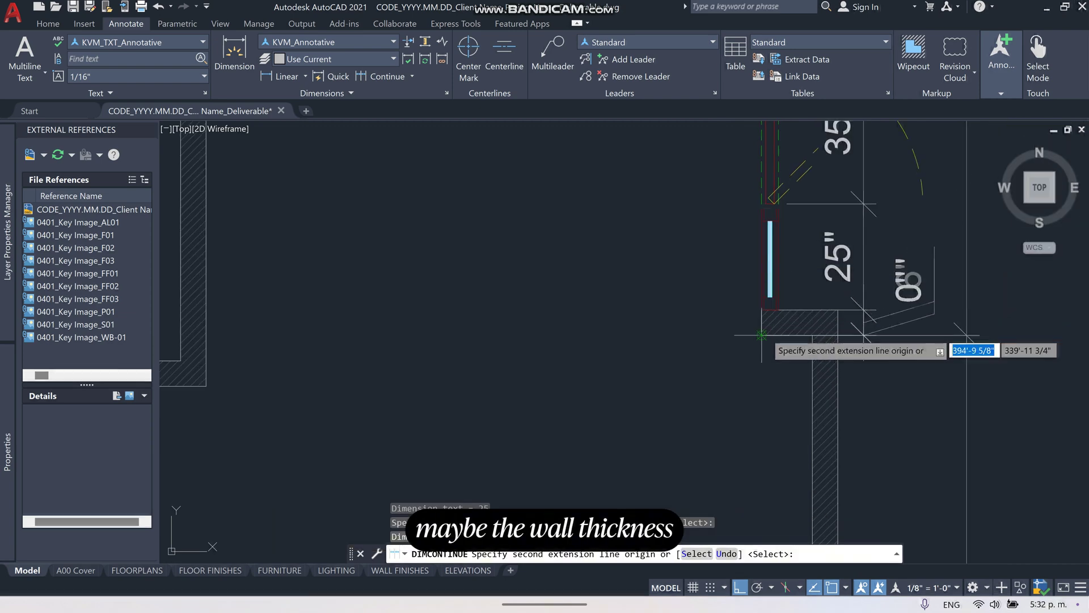
scroll(763, 336, "down", 2)
scroll(762, 340, "down", 2)
scroll(764, 366, "down", 2)
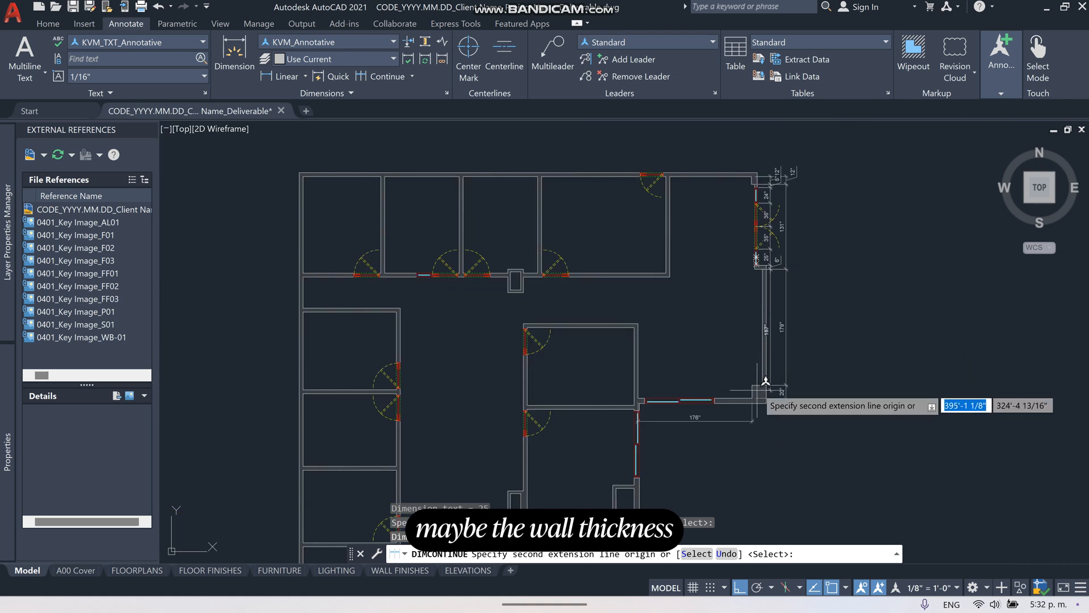
scroll(765, 381, "up", 4)
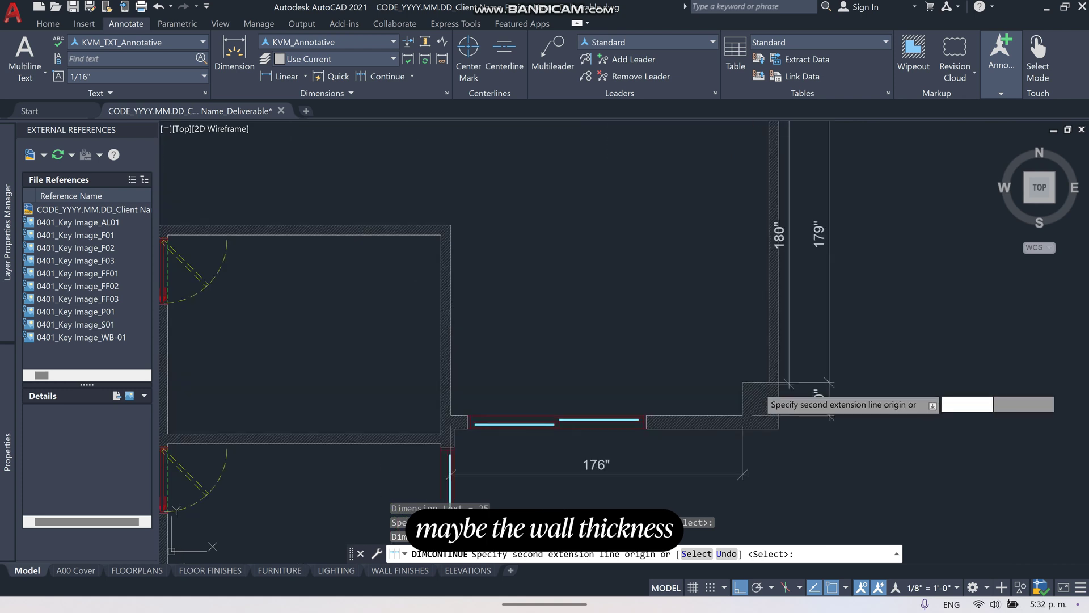
left_click(743, 381)
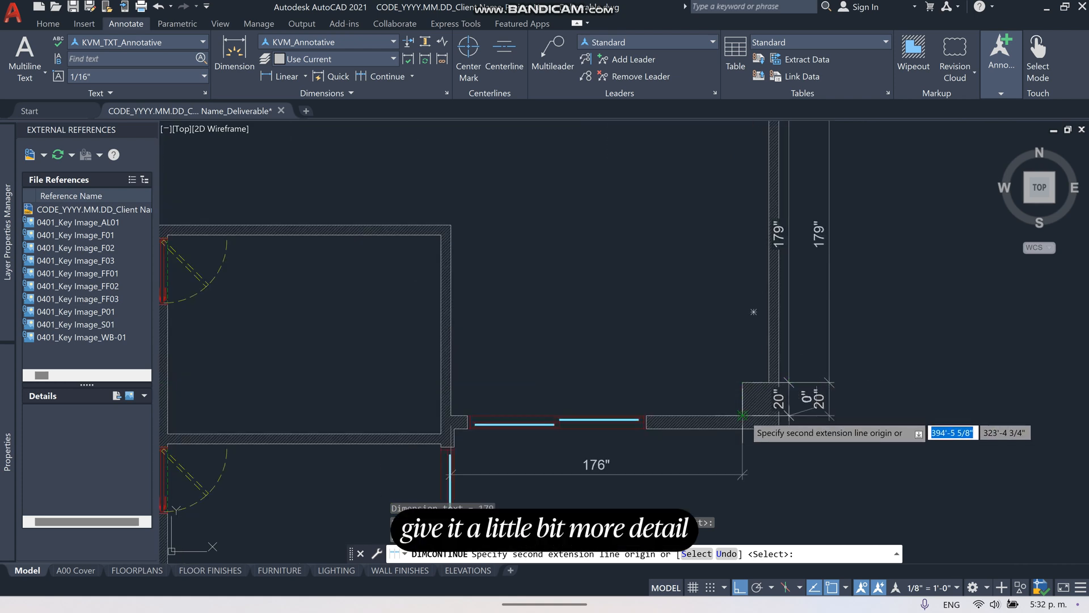
left_click(743, 417)
key("Return")
scroll(747, 428, "down", 4)
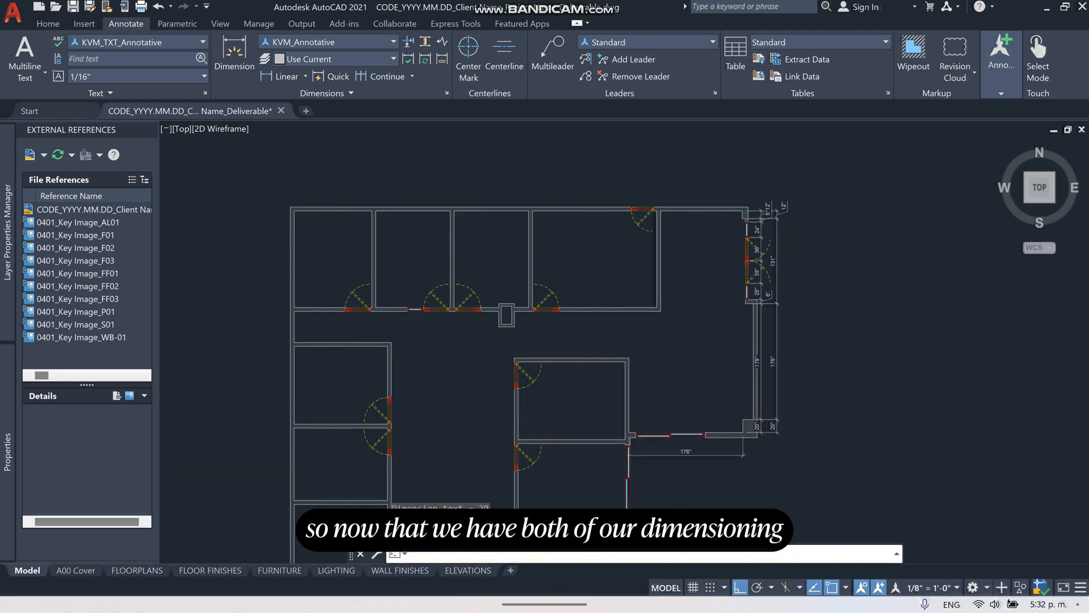
scroll(747, 434, "down", 3)
scroll(770, 349, "up", 5)
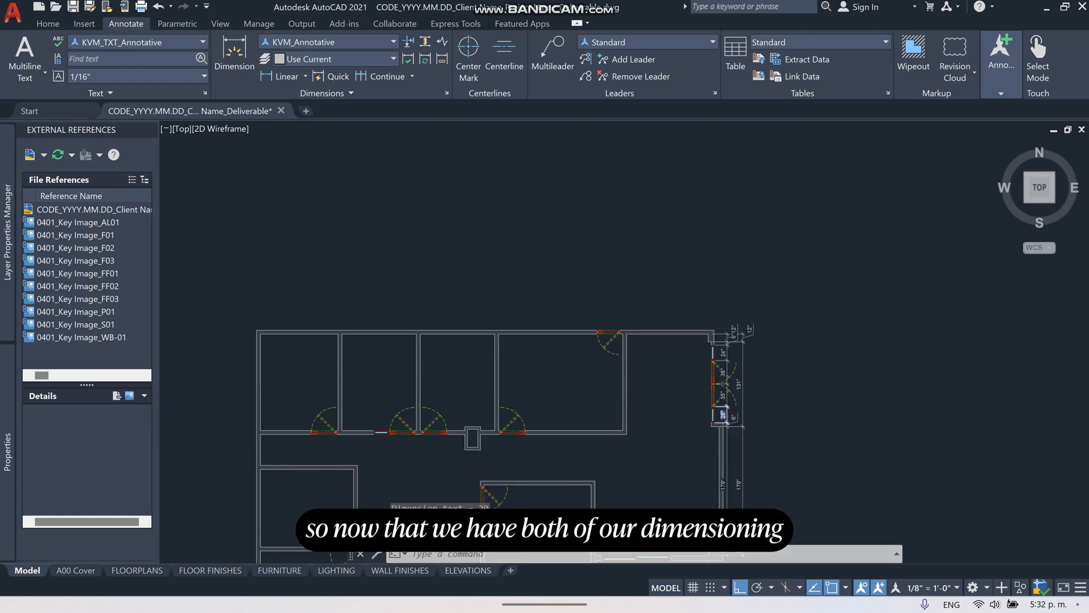
scroll(723, 375, "up", 3)
scroll(724, 358, "up", 3)
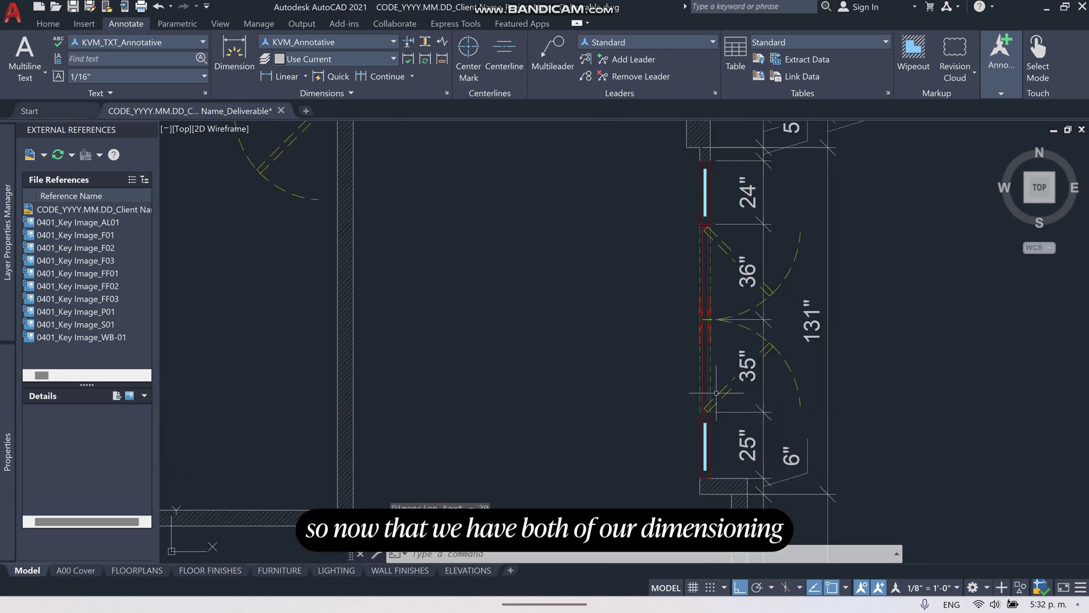
Start a multiline text box inside the room beside the right wall for the RECEPTION label
left_click(677, 320)
key("Escape")
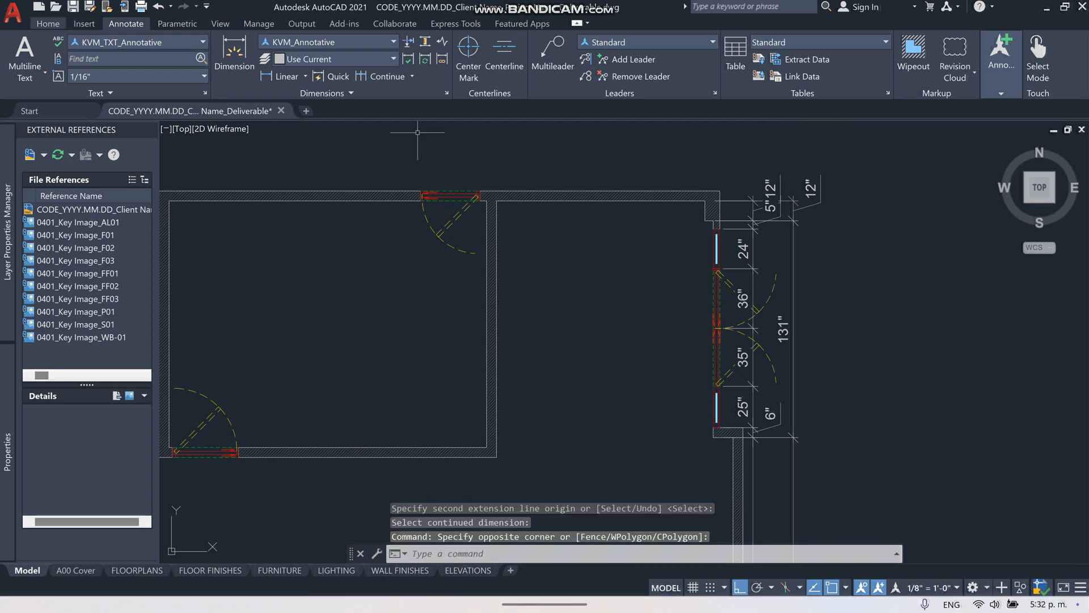
type("MT")
key("Return")
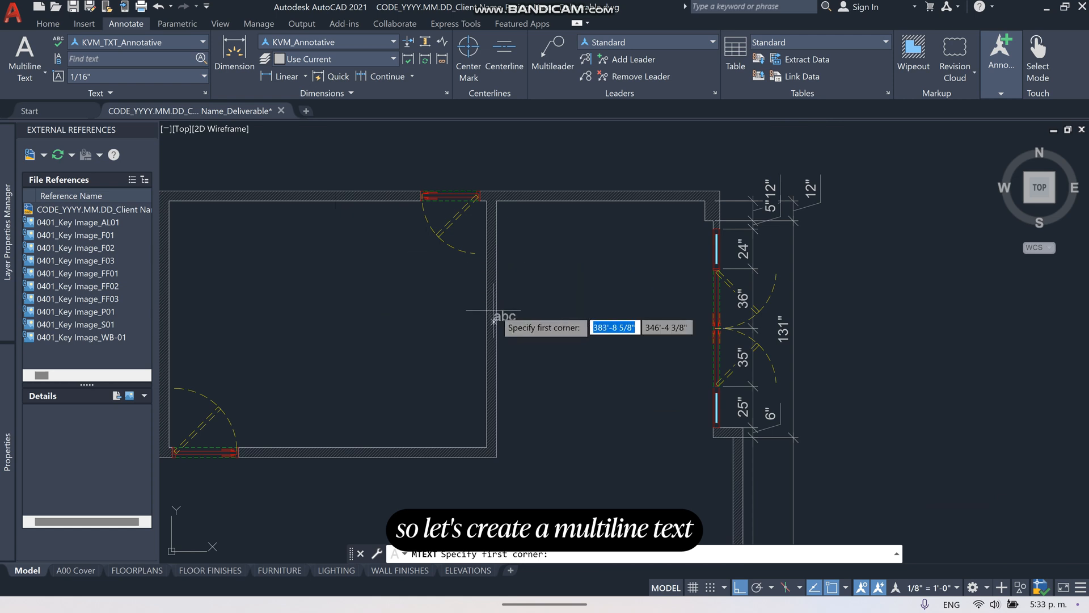
left_click(573, 296)
left_click(645, 332)
type("RECEP")
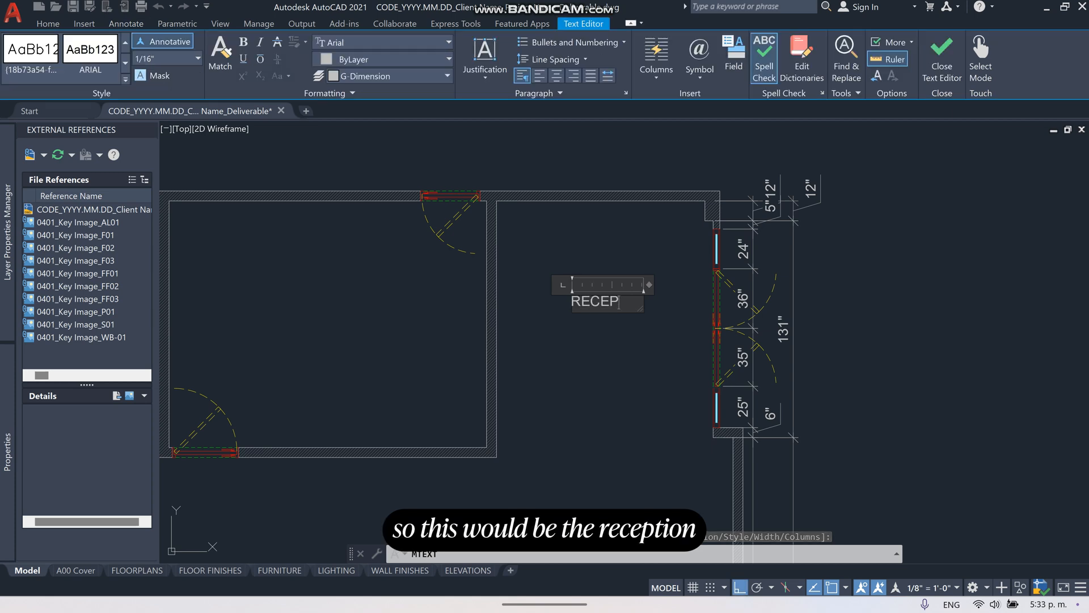
type("TION")
Finish the RECEPTION label and copy it into the lower room by the right wall
left_click(673, 358)
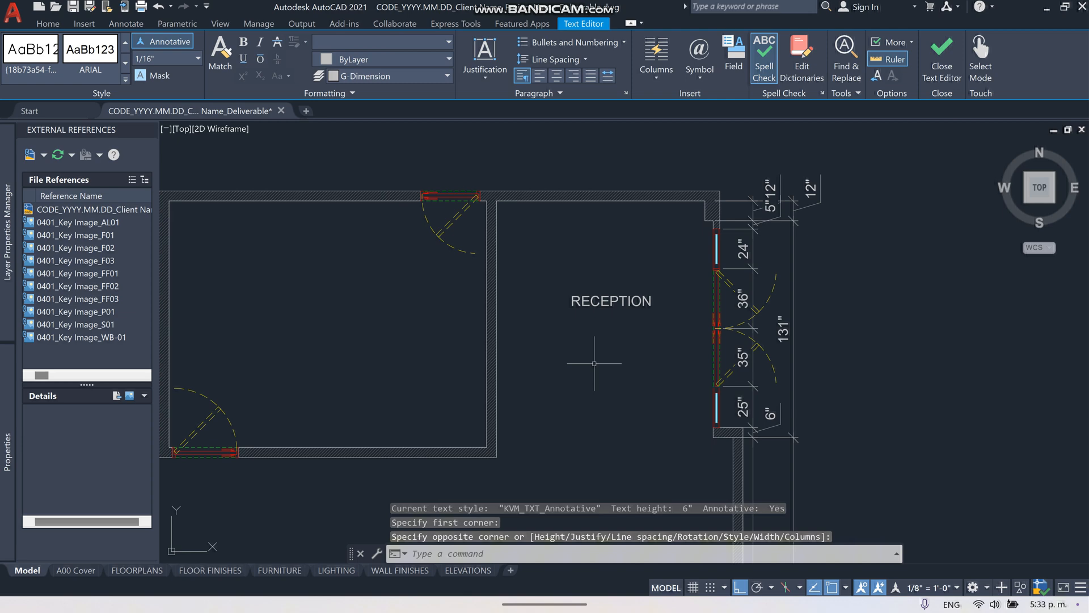
left_click(650, 337)
key("Escape")
left_click(605, 301)
type("CO")
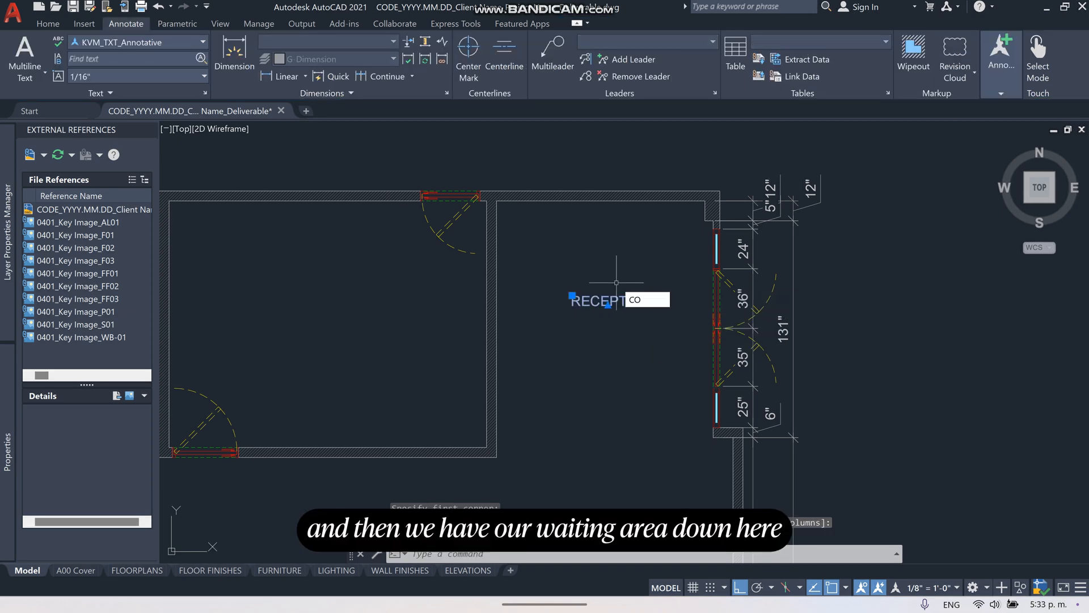
type("PY")
key("Return")
left_click(616, 281)
scroll(616, 280, "down", 3)
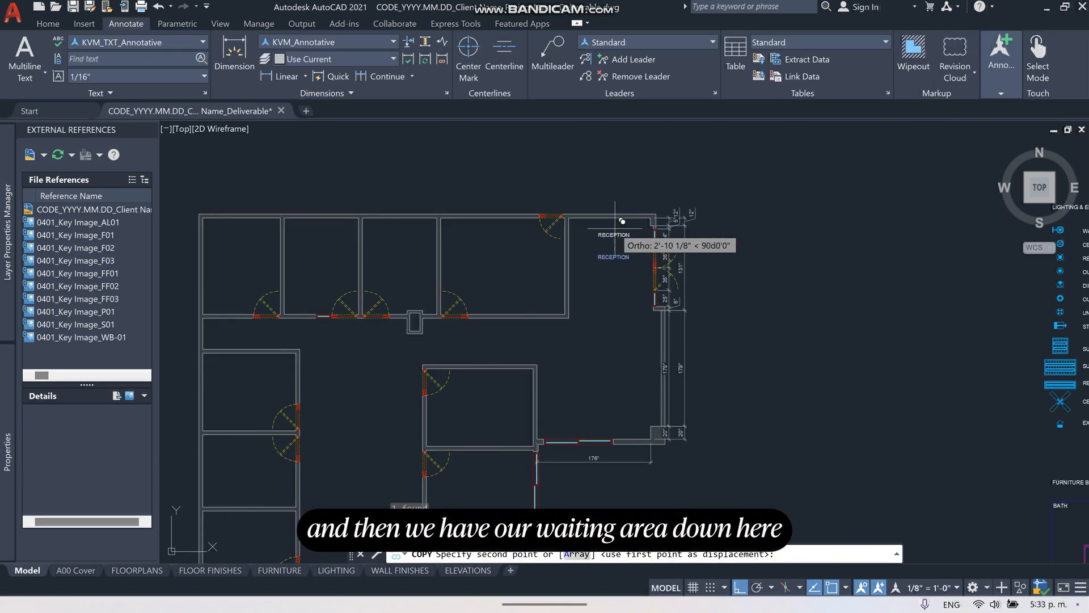
scroll(595, 339, "up", 3)
scroll(594, 339, "up", 3)
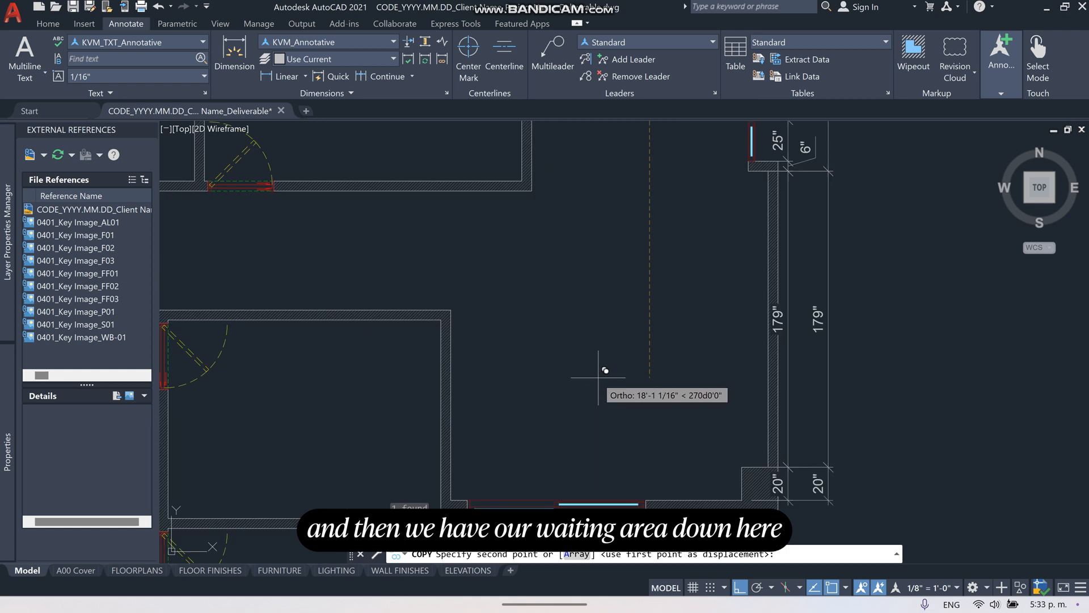
left_click(605, 370)
key("Escape")
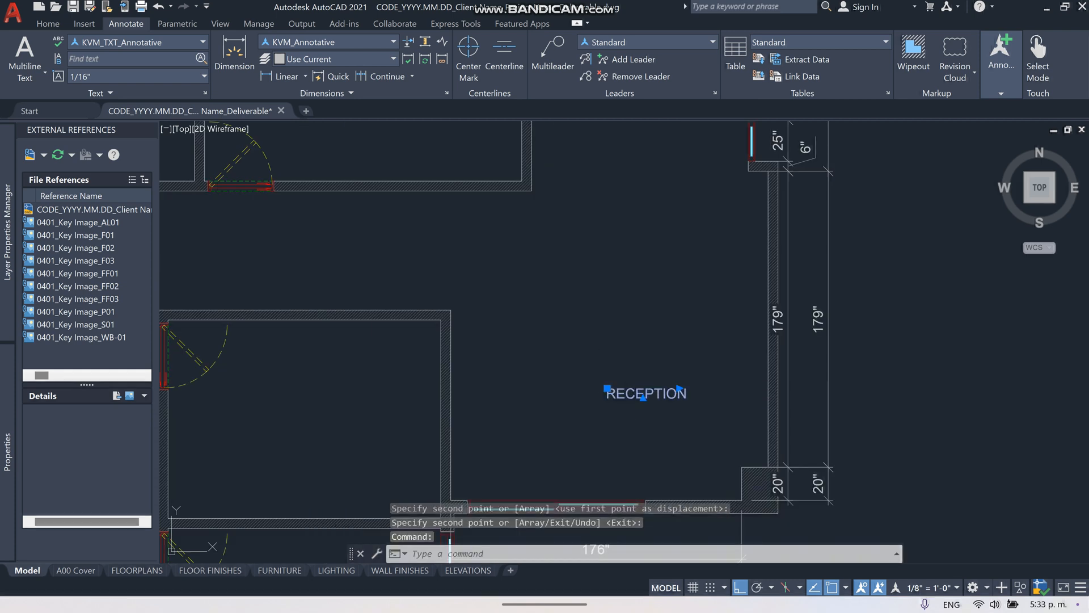
Edit the copied label to read WAITING AREA
double_click(646, 392)
type("WAITING AREA")
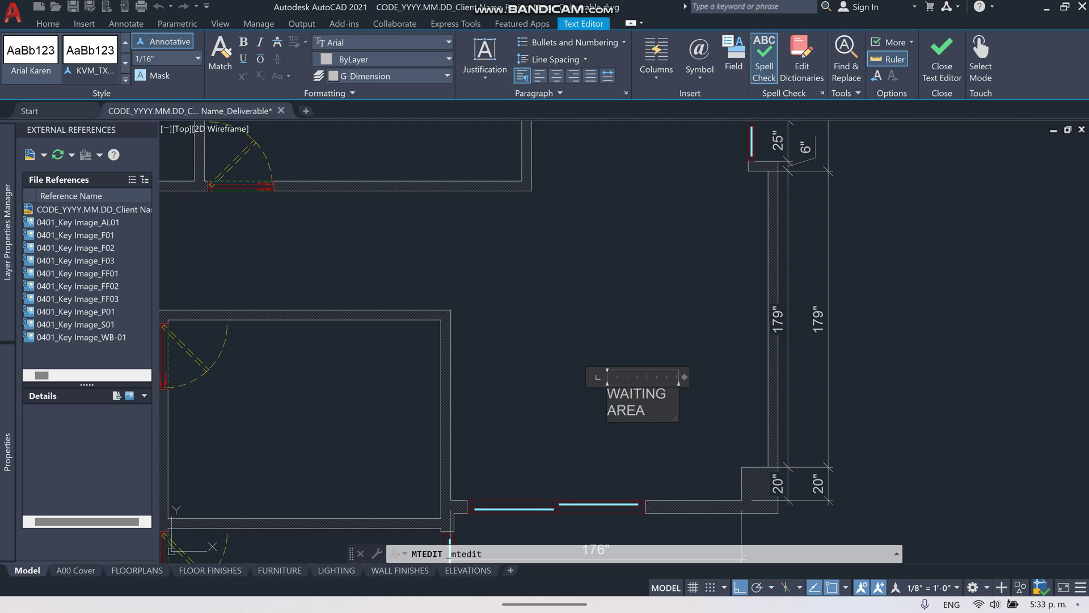
key("ctrl+Return")
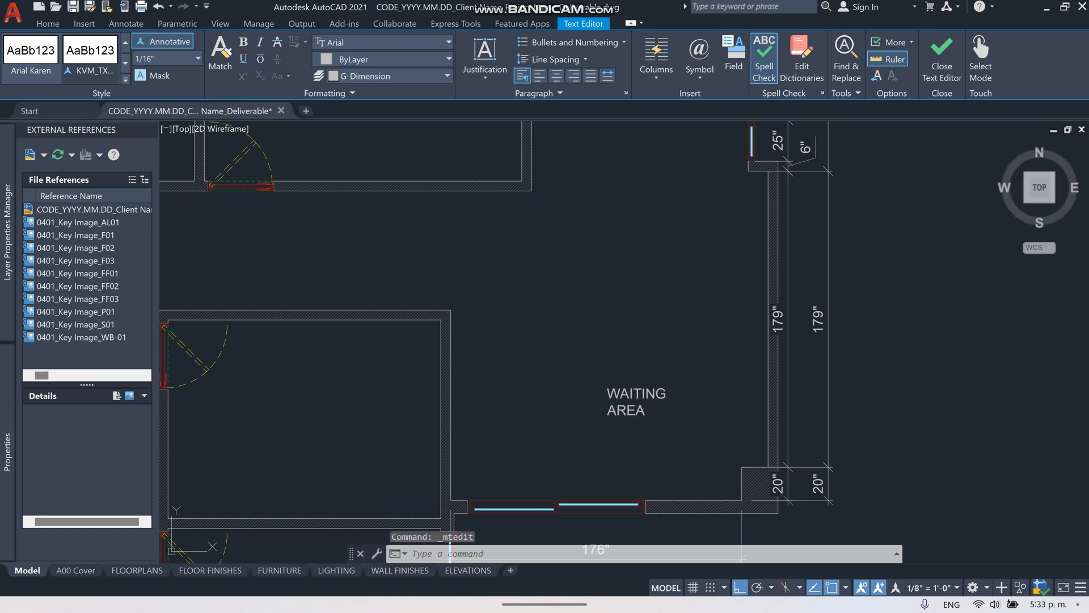
scroll(645, 408, "down", 2)
scroll(644, 408, "down", 3)
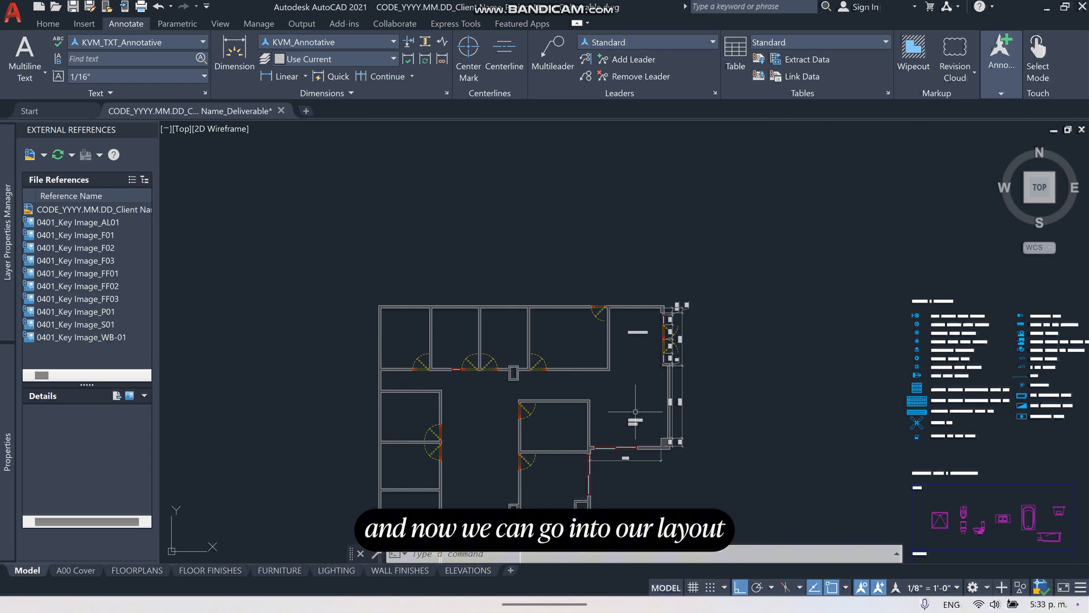
scroll(646, 387, "up", 2)
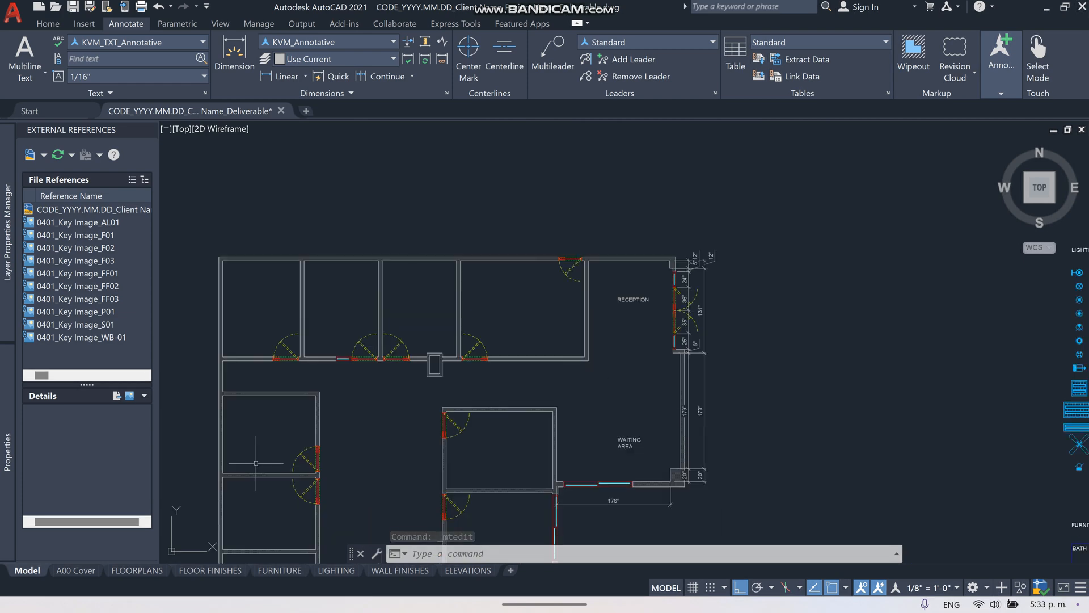
Switch to the FLOORPLANS layout sheet to review the viewport titles and scales
left_click(137, 570)
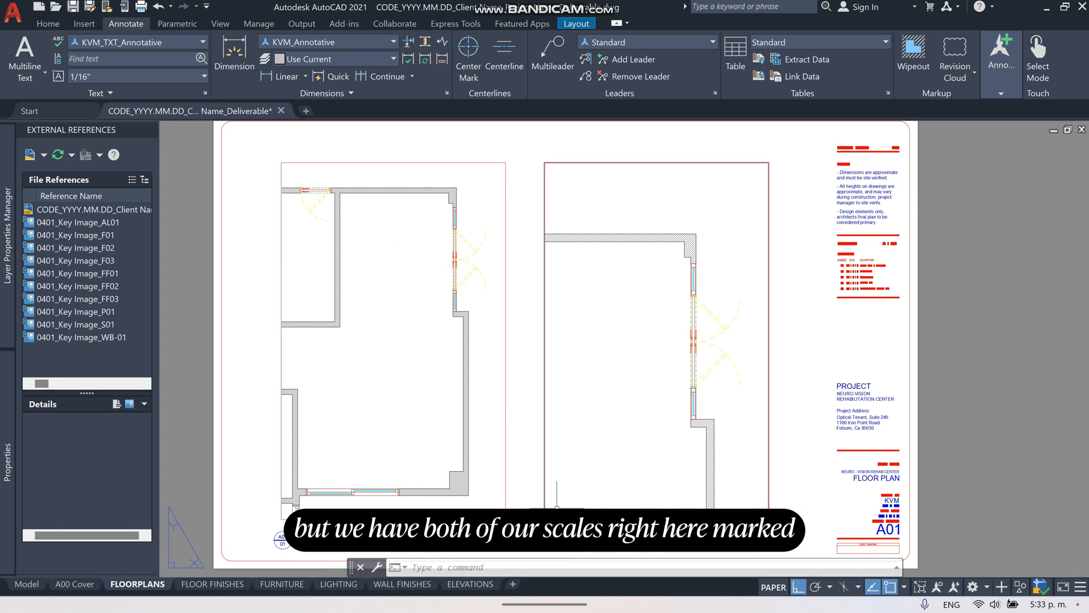
scroll(711, 558, "up", 4)
scroll(732, 546, "up", 3)
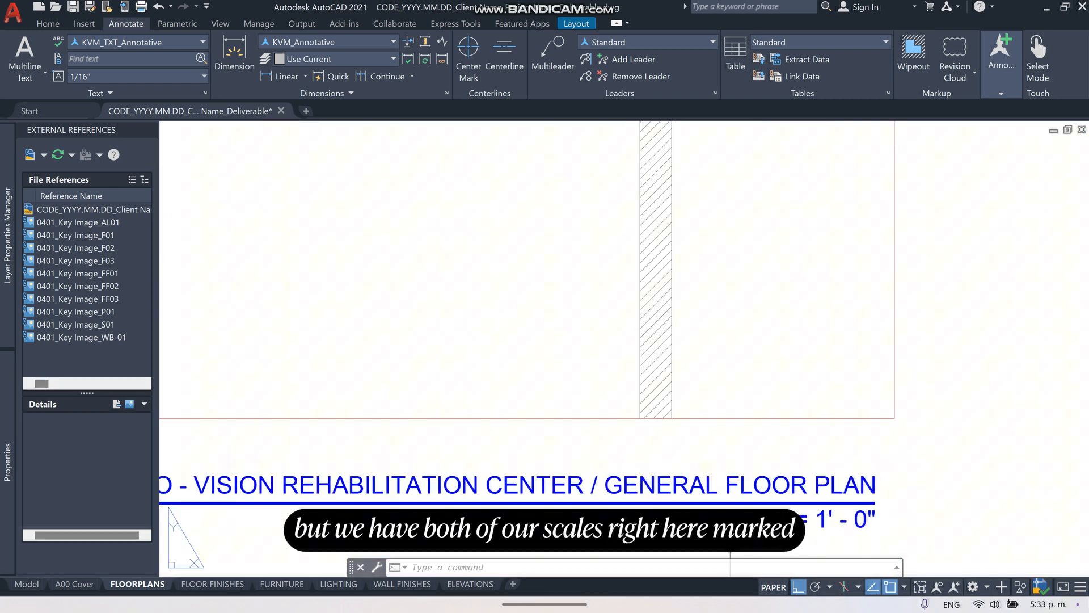
scroll(757, 510, "down", 7)
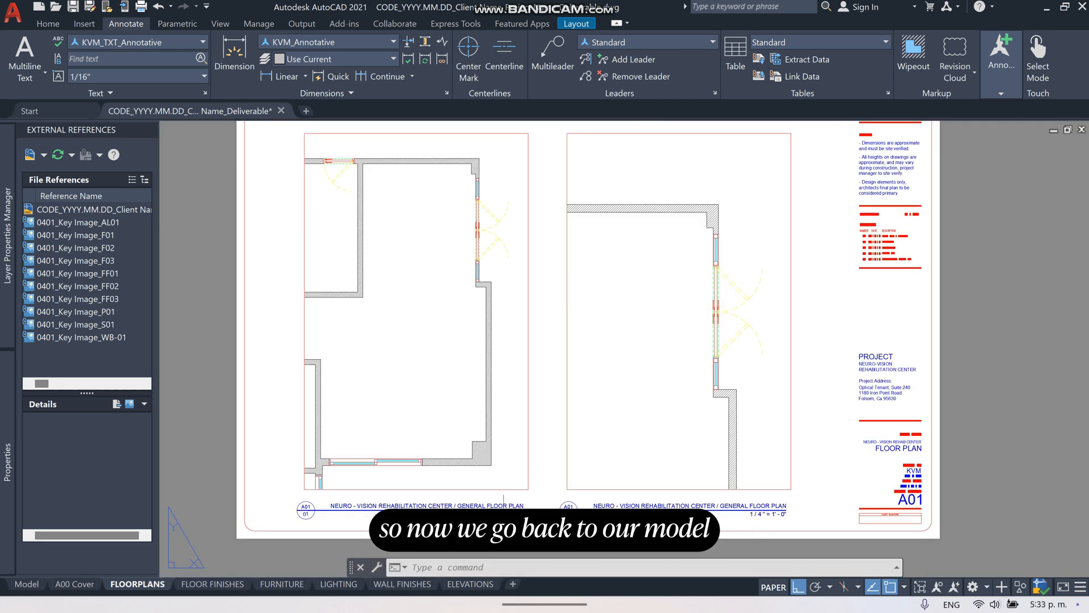
scroll(512, 506, "up", 4)
scroll(477, 506, "up", 3)
scroll(459, 503, "down", 6)
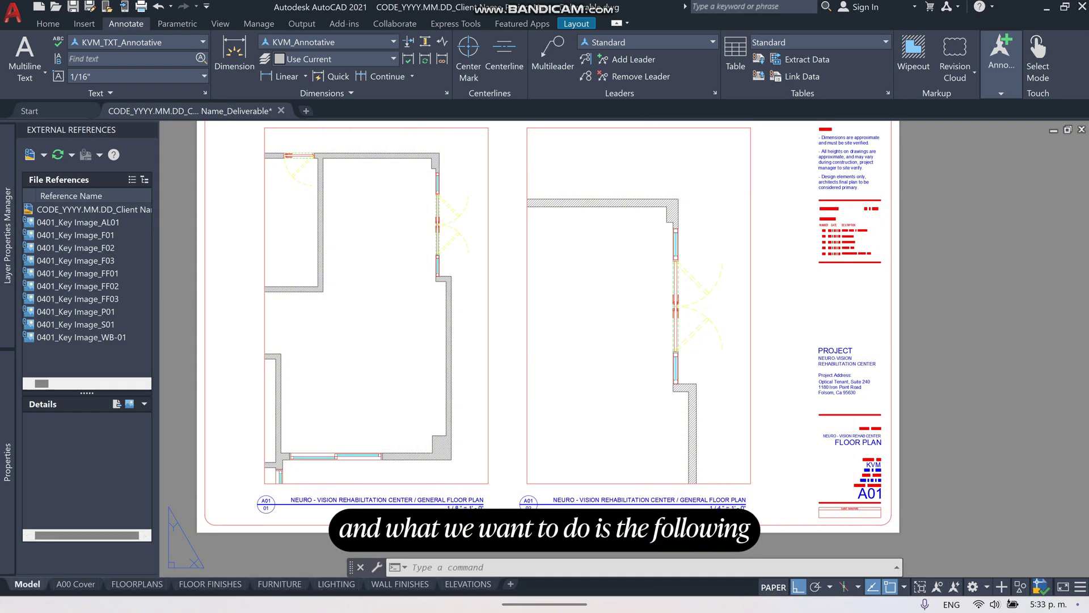
Back in model space, window-select the right-wall and reception wall dimensions including the 131"
left_click(27, 584)
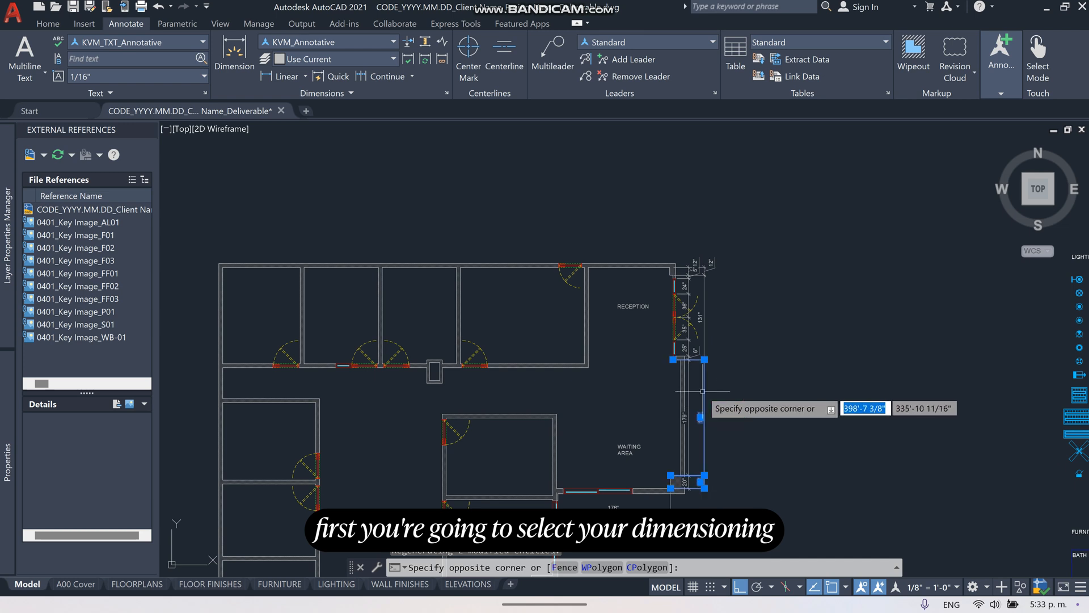
left_click(677, 358)
left_click(704, 392)
scroll(750, 289, "up", 3)
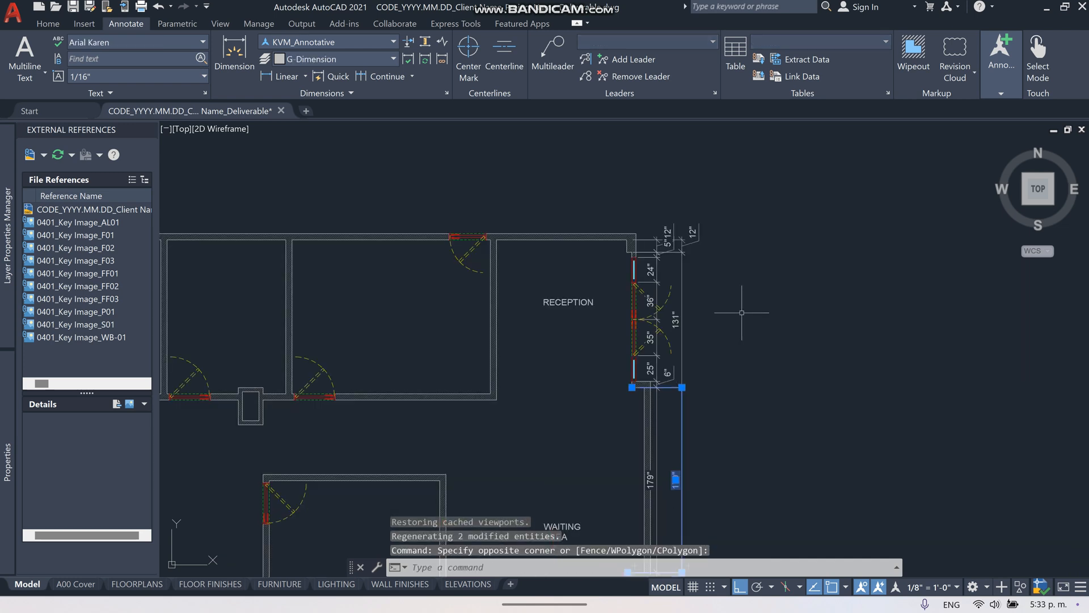
left_click(736, 336)
left_click(640, 304)
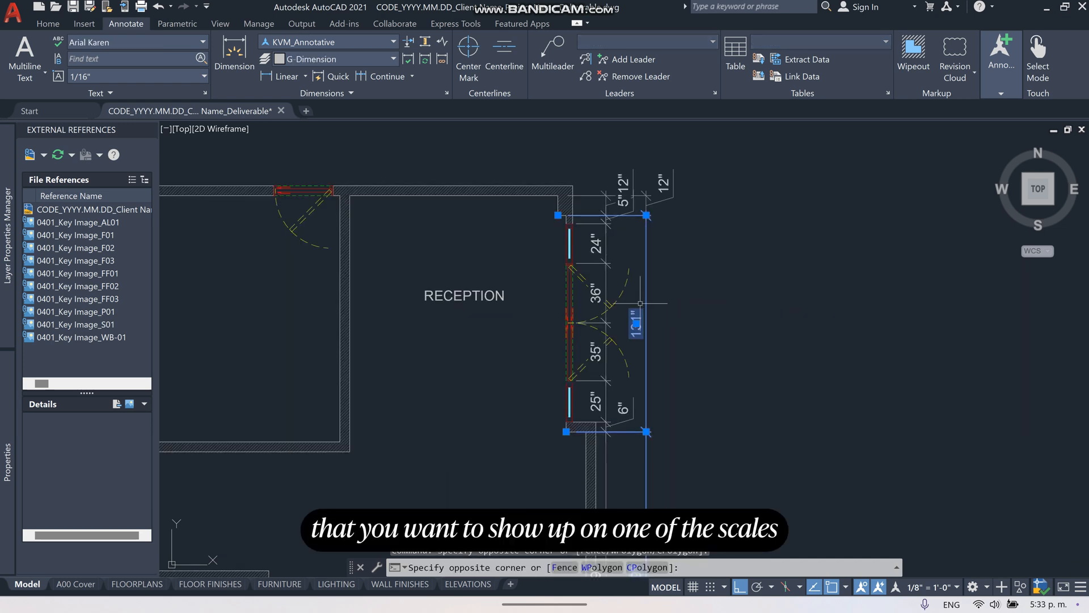
left_click(700, 230)
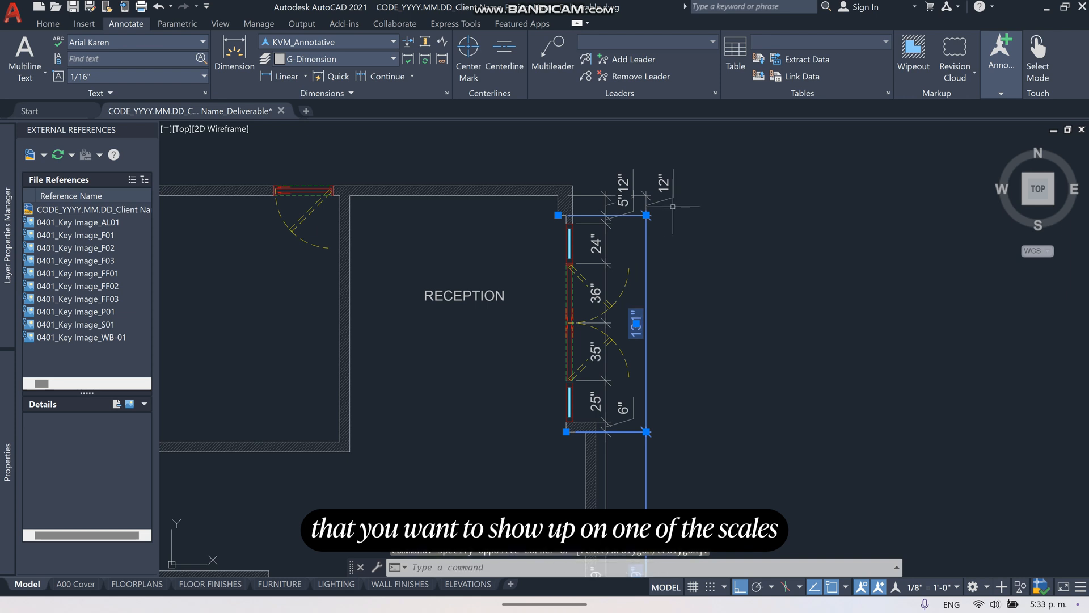
Add the top wall dimension and the 176" dimension to the selection
left_click(694, 220)
left_click(656, 170)
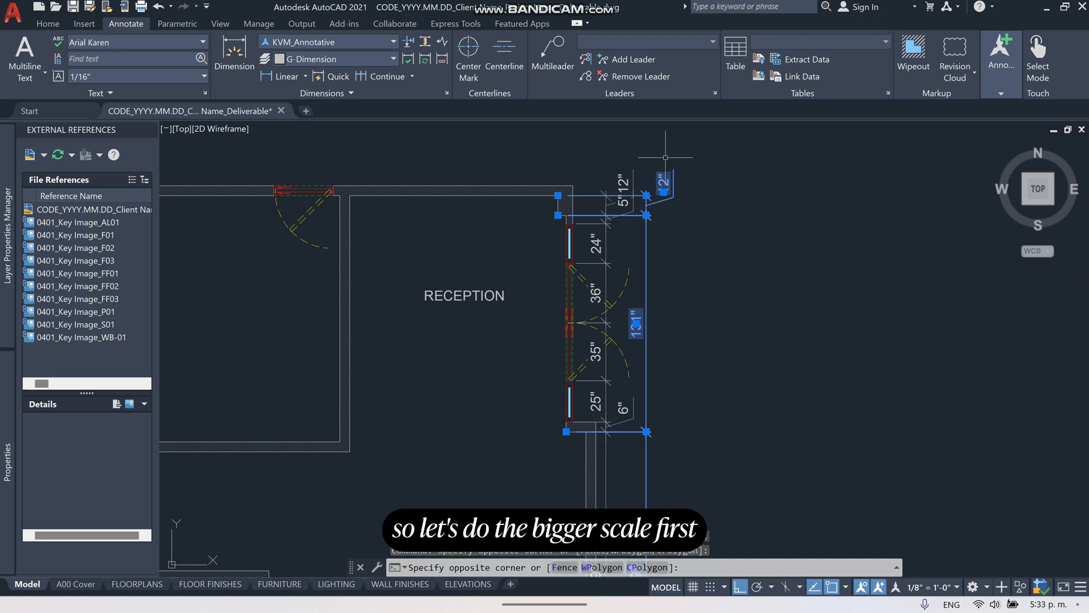
scroll(666, 157, "down", 2)
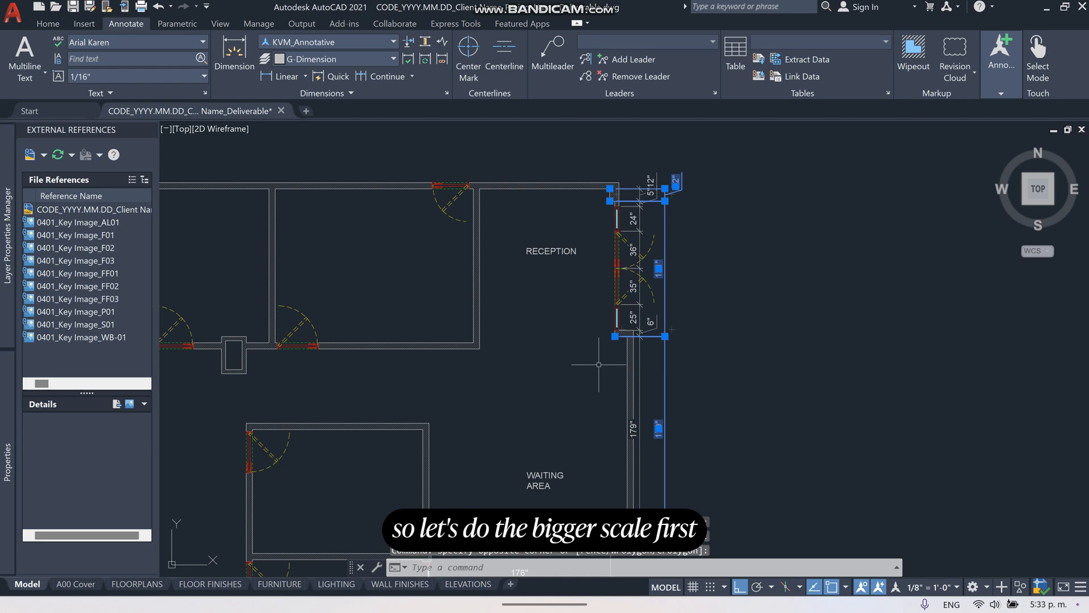
scroll(599, 364, "down", 4)
scroll(586, 334, "up", 5)
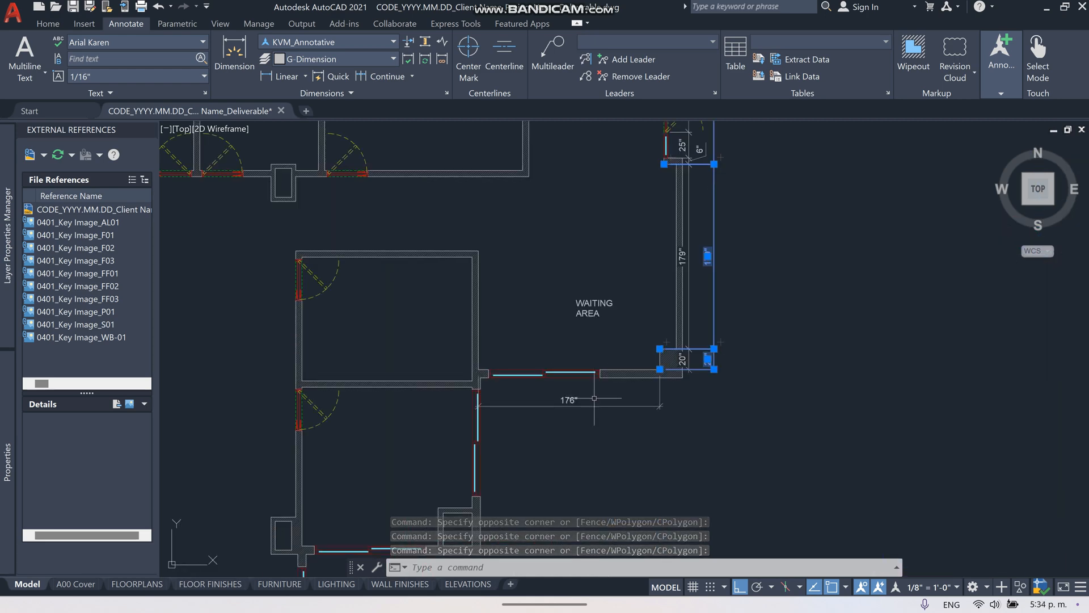
left_click(570, 400)
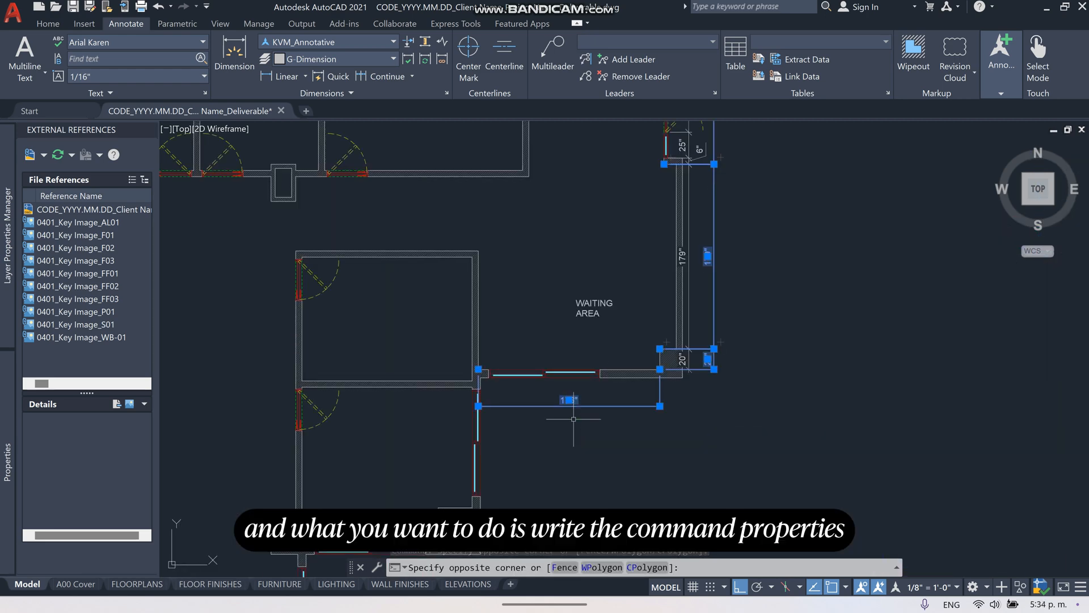
left_click(573, 420)
type("PROPET")
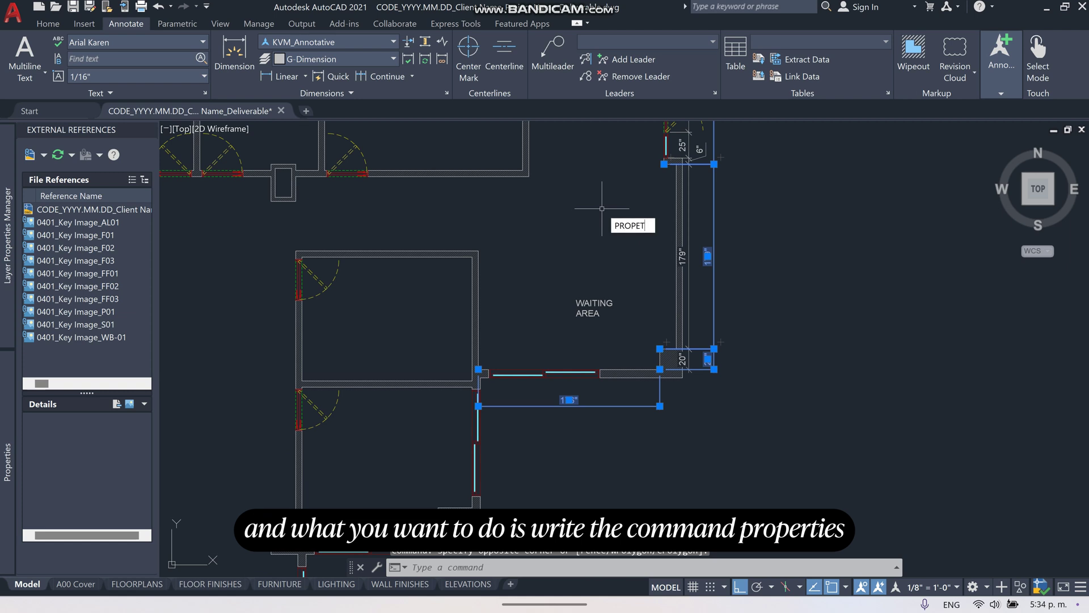
type("IES")
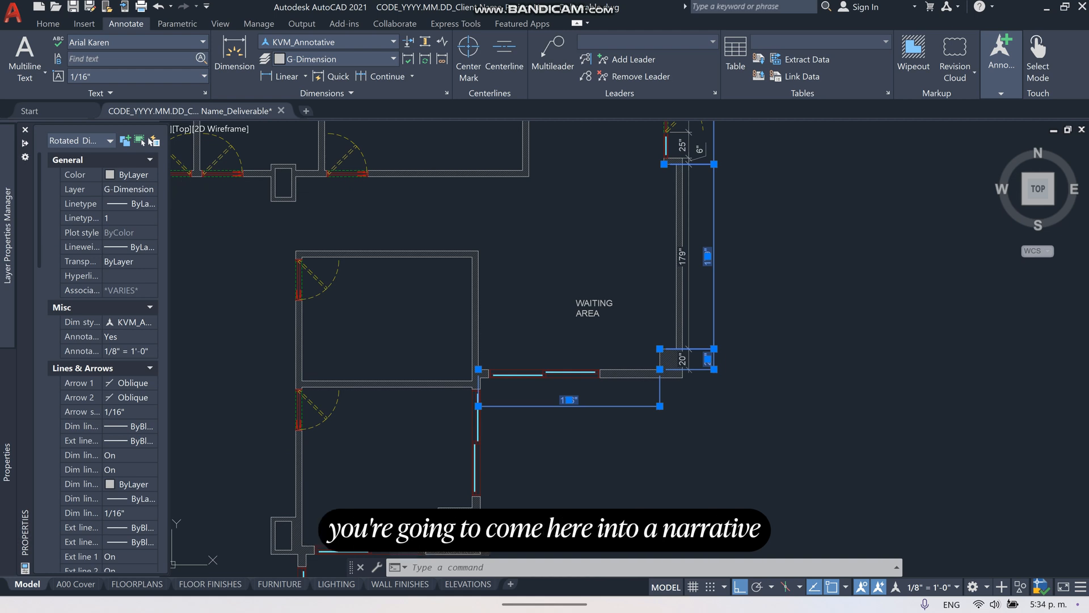
Open Annotation Object Scale from the dimensions' Annotative scale property, showing 1/8" = 1'-0"
left_click(128, 351)
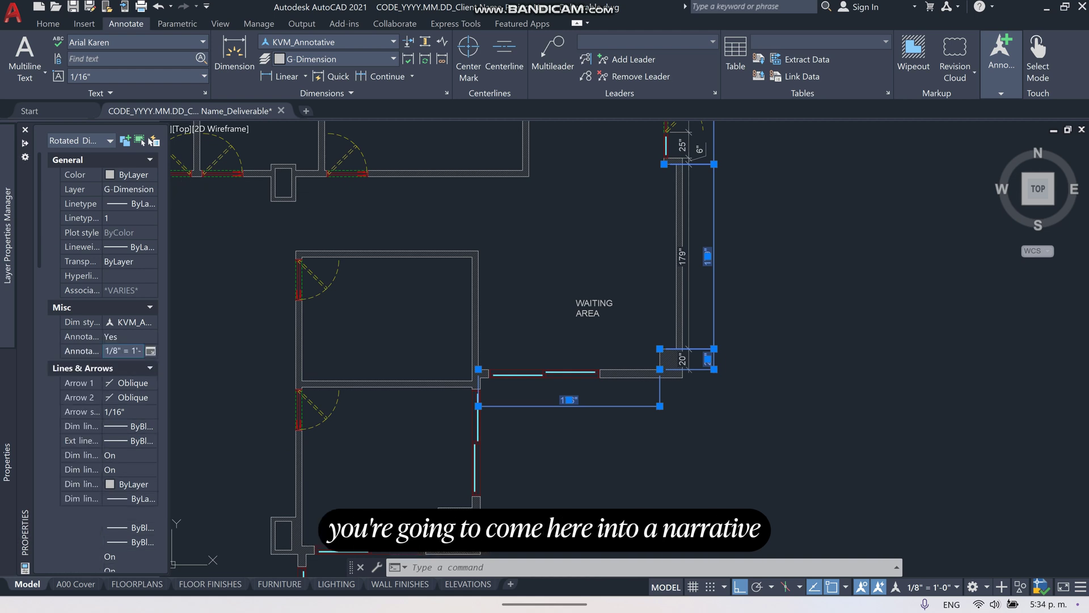
left_click(151, 352)
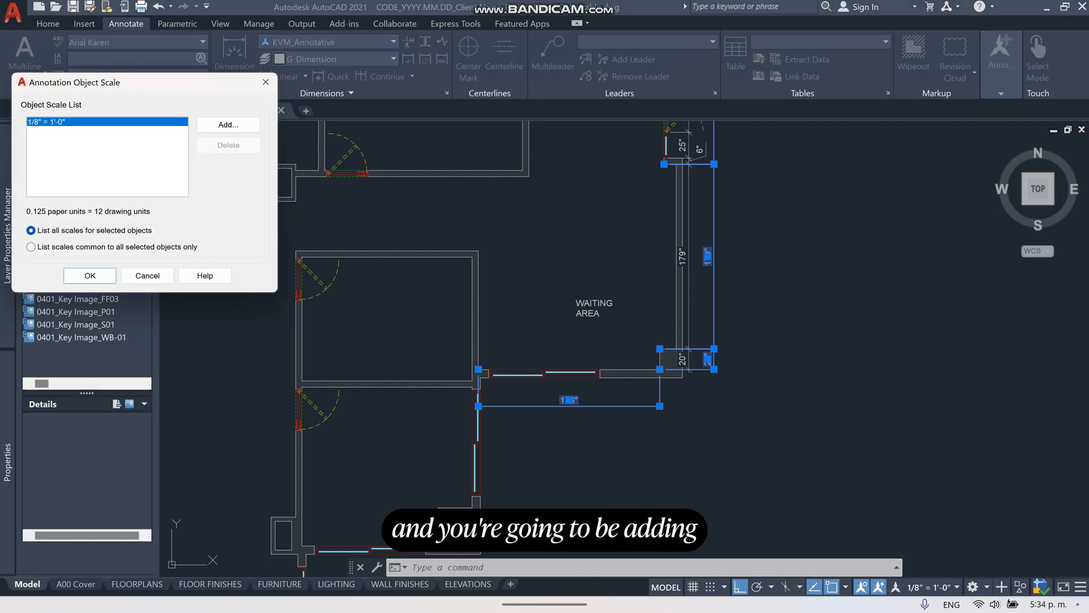
Add the 1/4" = 1'-0" scale to the selected dimensions and confirm it
left_click(227, 124)
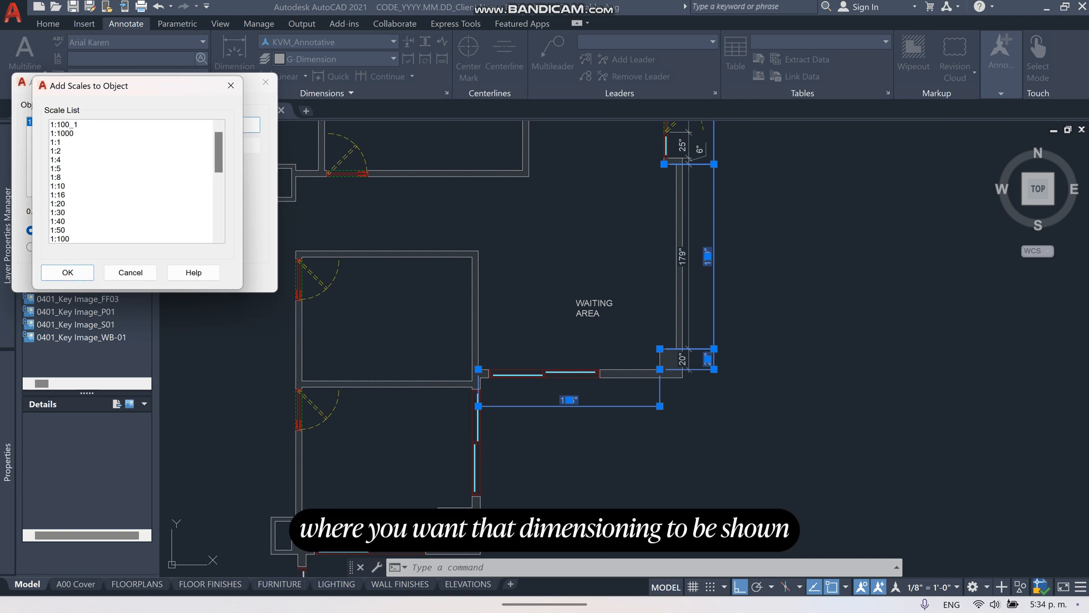
scroll(128, 183, "down", 5)
scroll(128, 183, "down", 5)
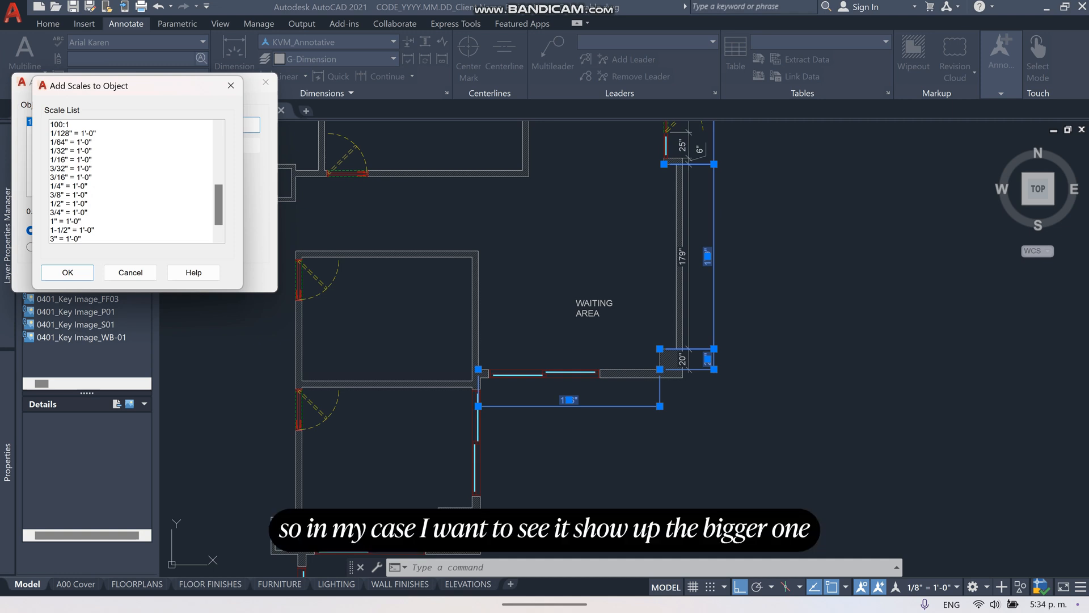
scroll(128, 183, "down", 2)
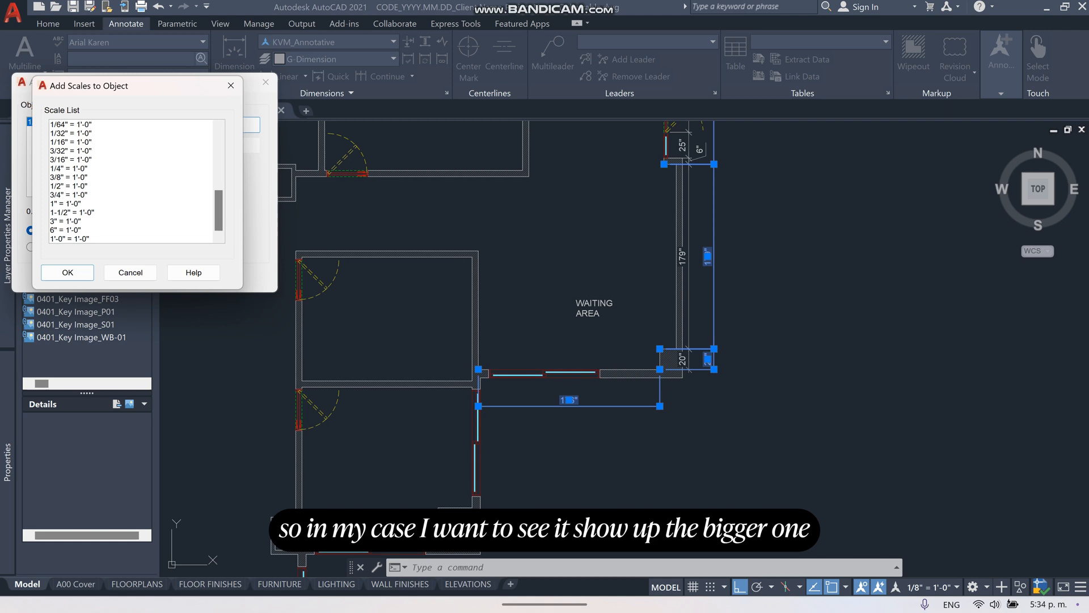
scroll(127, 183, "up", 3)
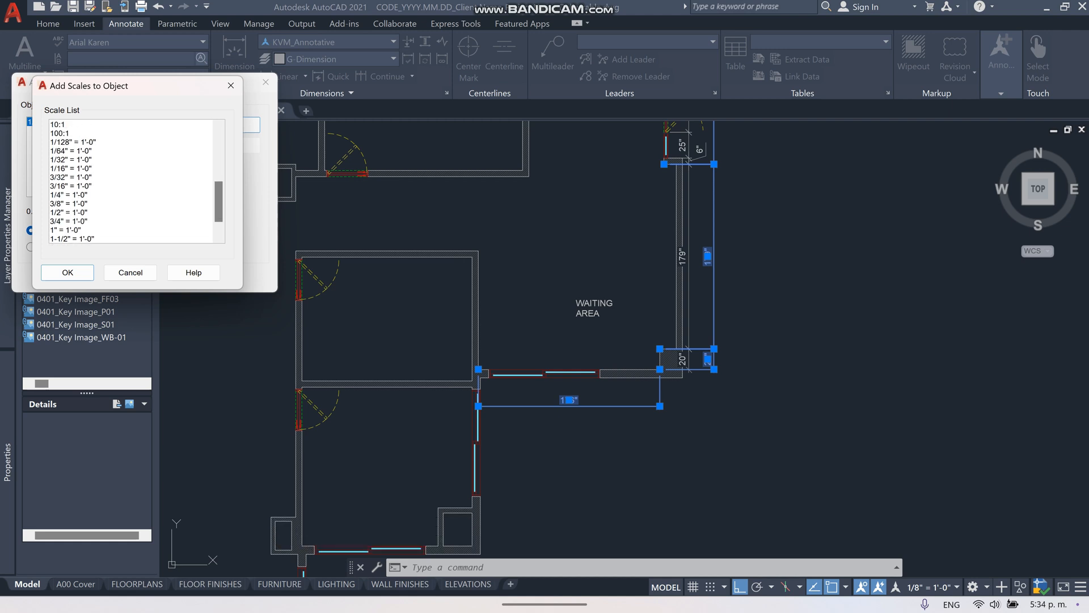
left_click(127, 195)
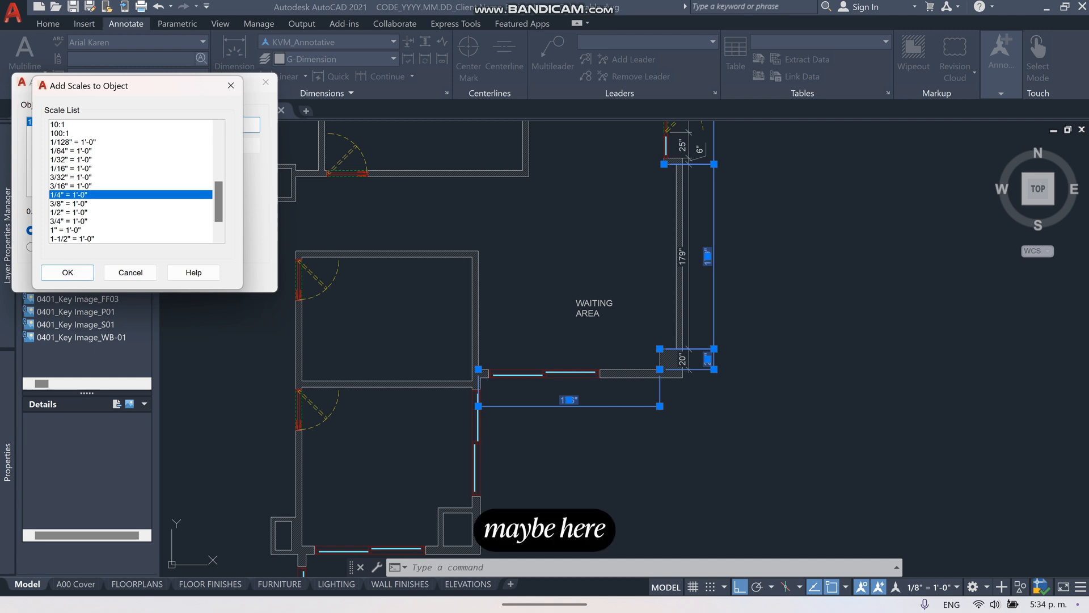
left_click(67, 273)
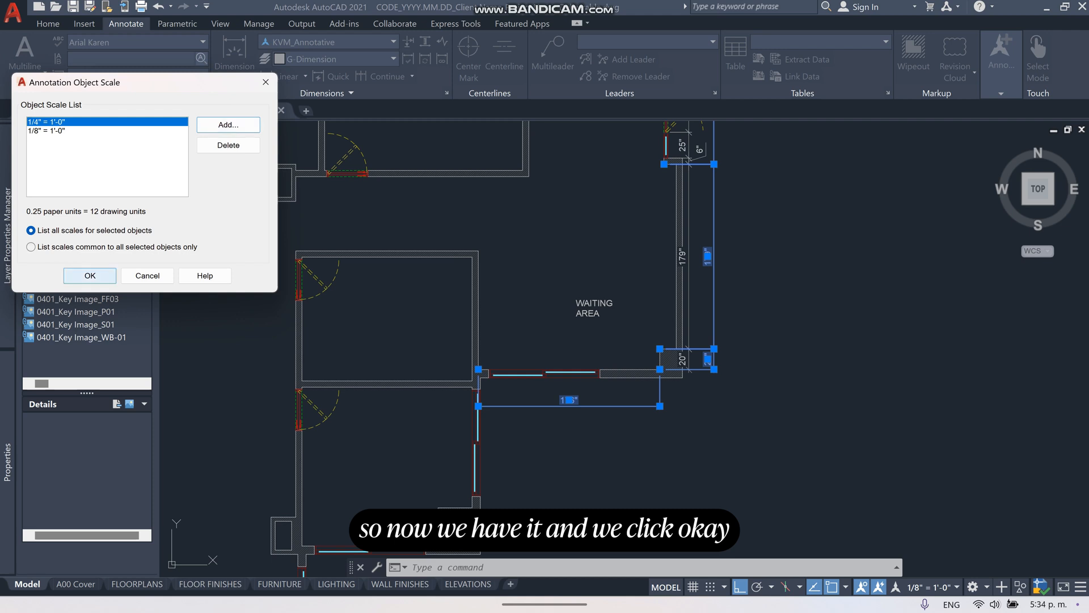
left_click(90, 275)
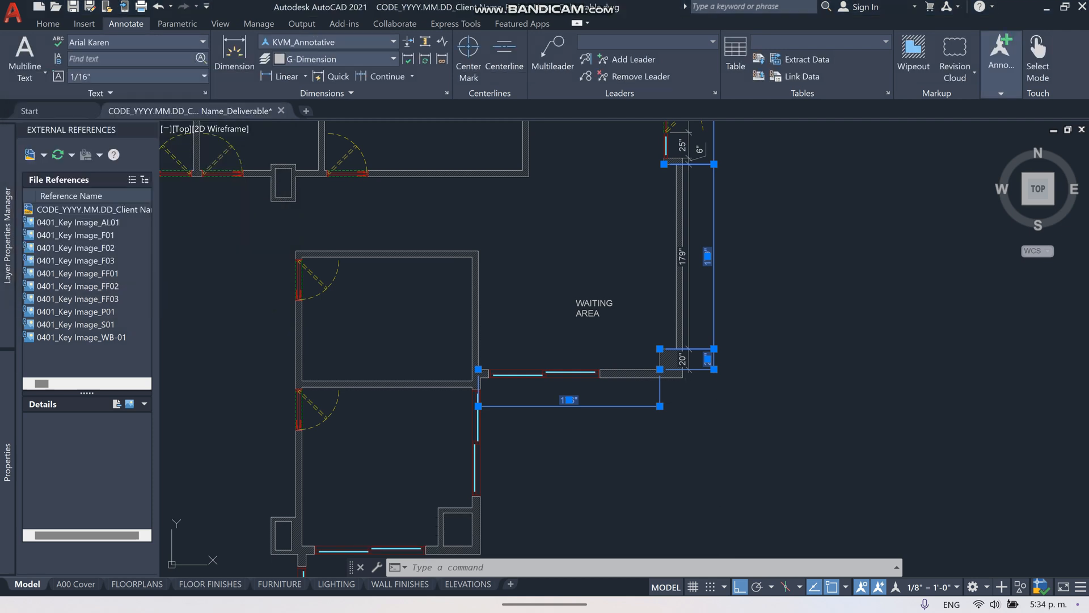
key("Escape")
scroll(707, 366, "up", 5)
left_click(732, 366)
left_click(611, 274)
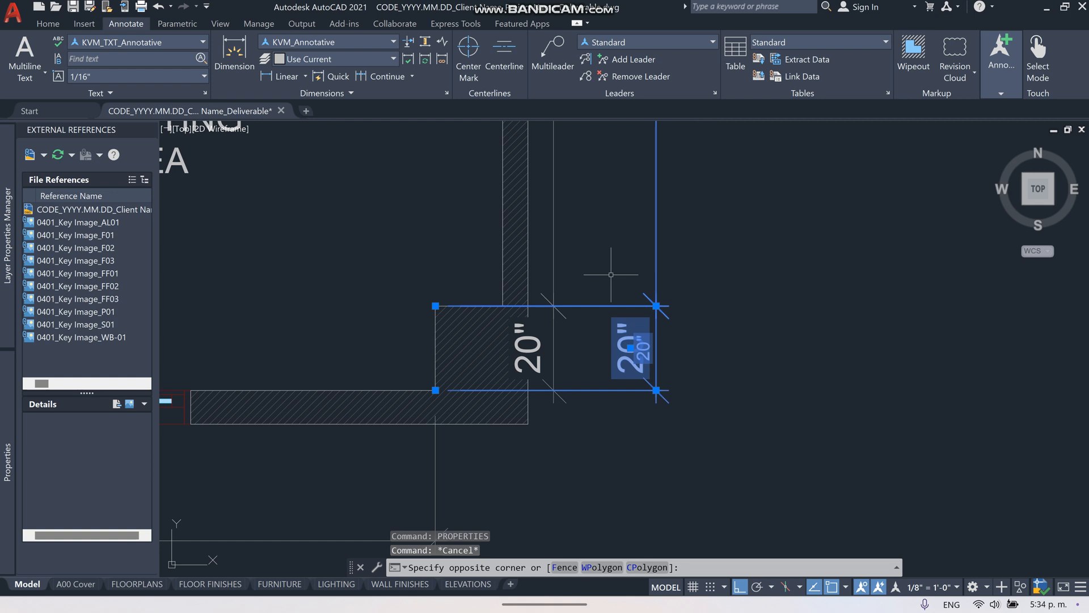
left_click(628, 387)
scroll(672, 383, "up", 2)
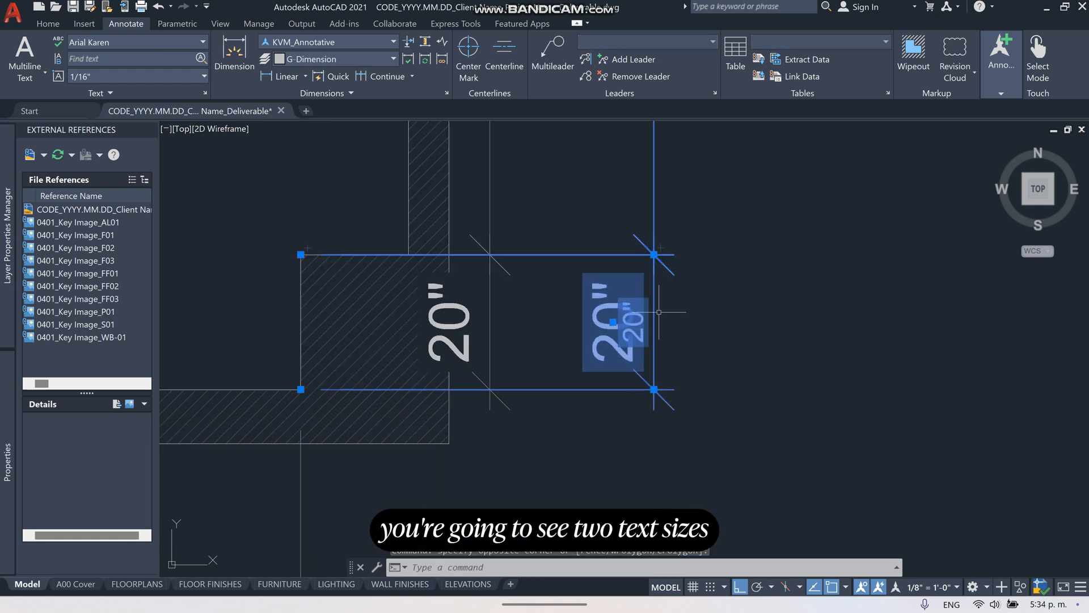
key("Escape")
scroll(662, 377, "down", 2)
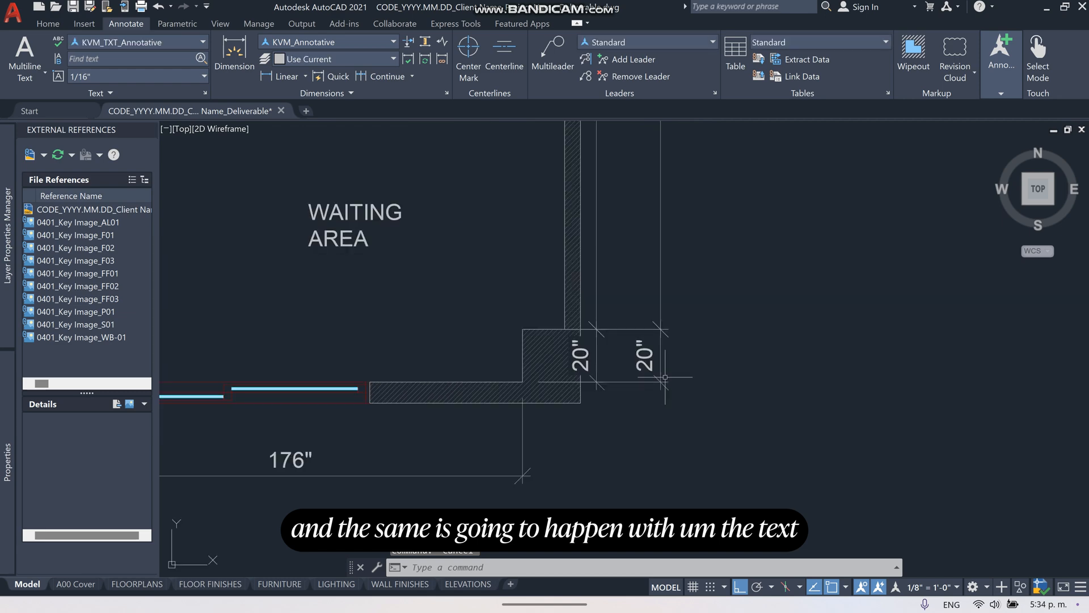
left_click(595, 351)
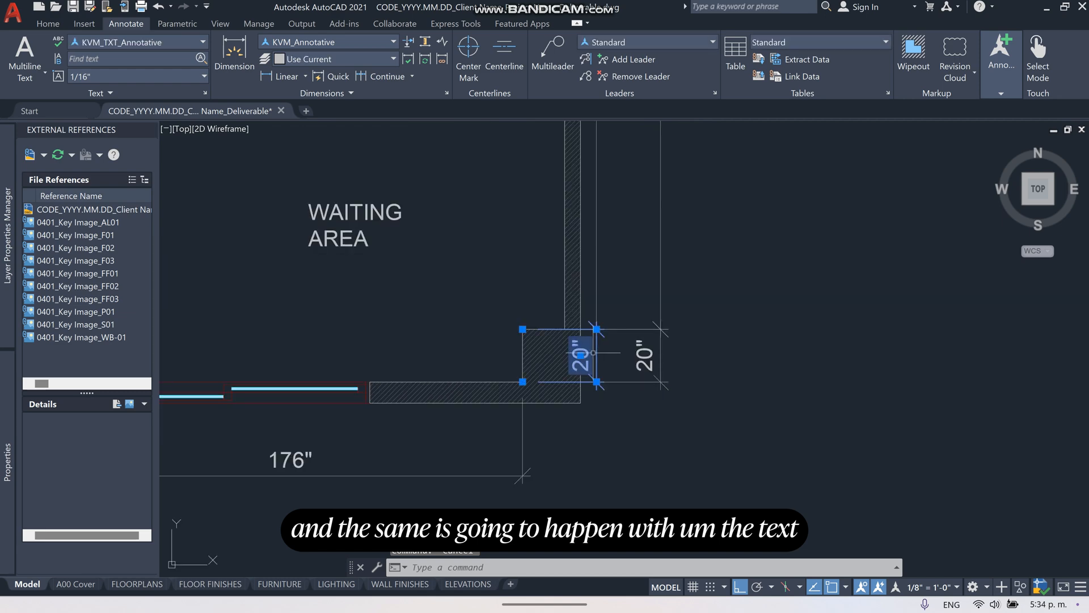
scroll(597, 353, "down", 2)
scroll(597, 353, "down", 3)
scroll(598, 353, "up", 2)
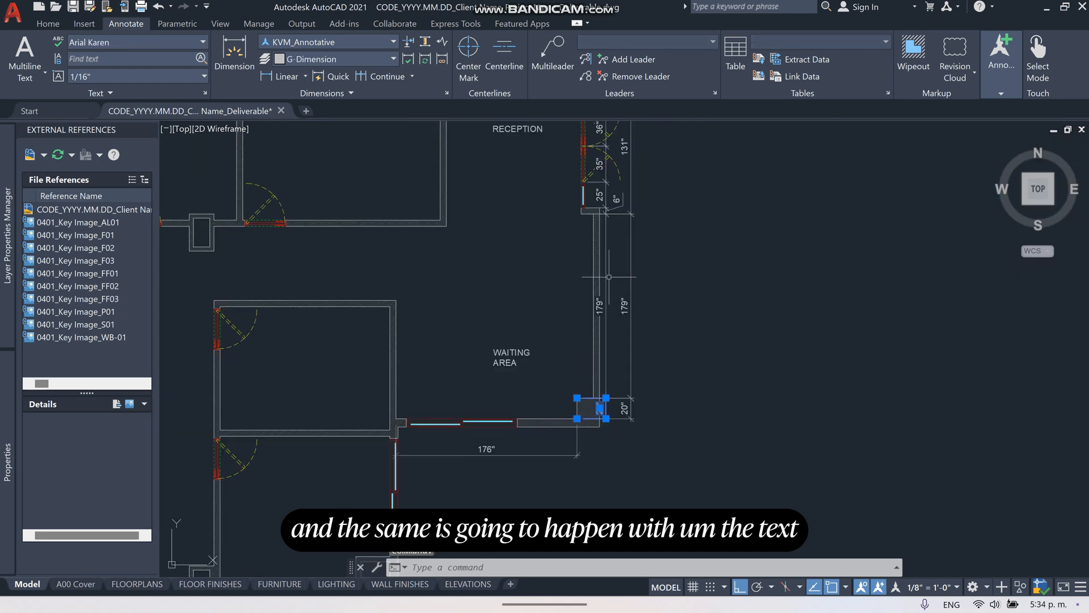
scroll(604, 290, "up", 2)
Select the 20", 179" and 6" wall dimensions and check their Quick Properties summary
key("Escape")
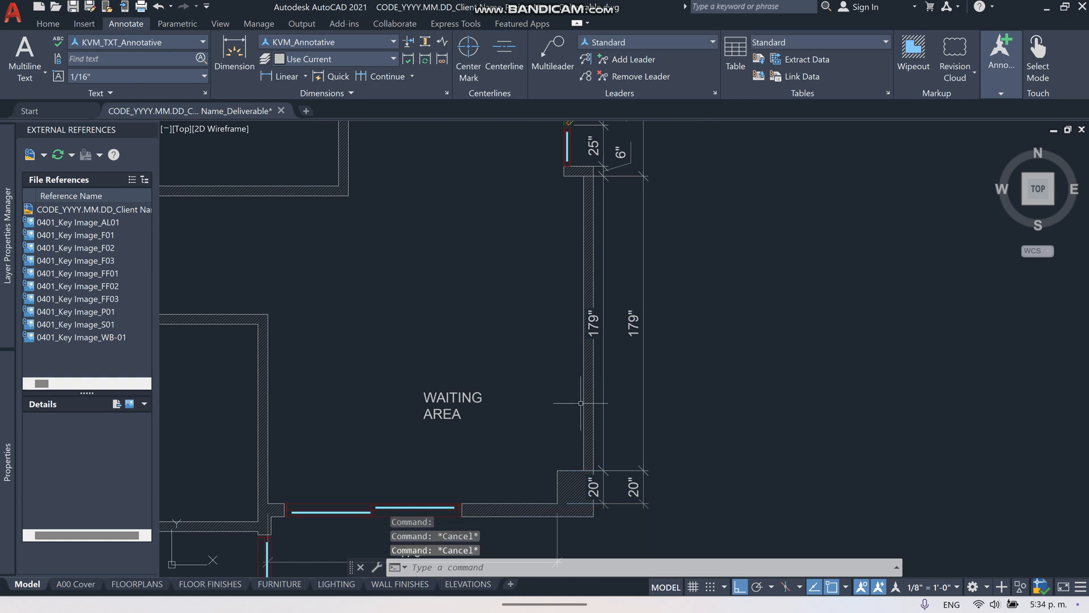
left_click(593, 330)
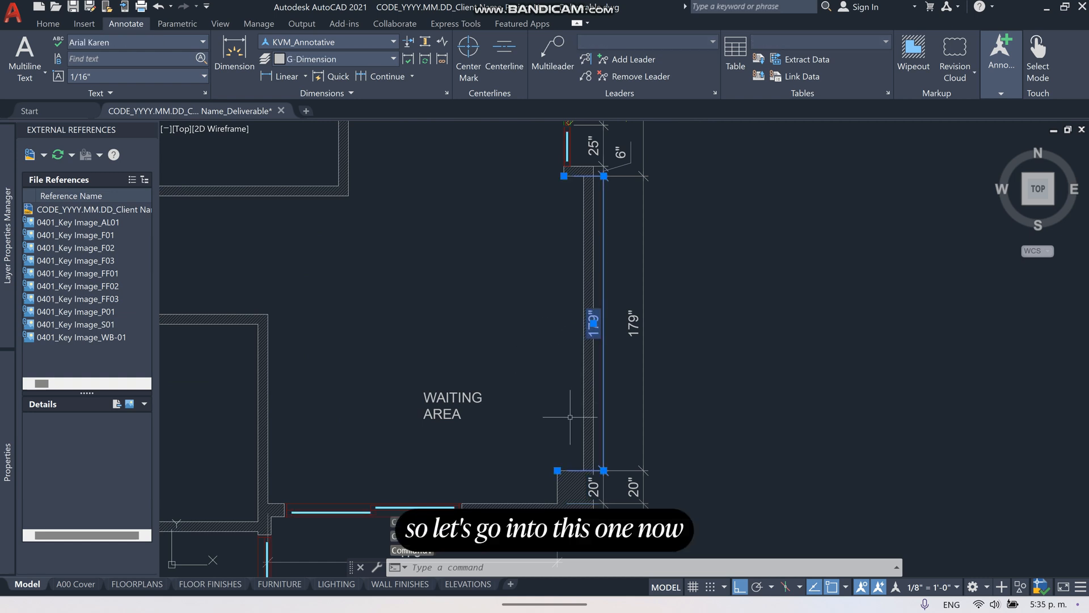
key("Escape")
left_click(602, 473)
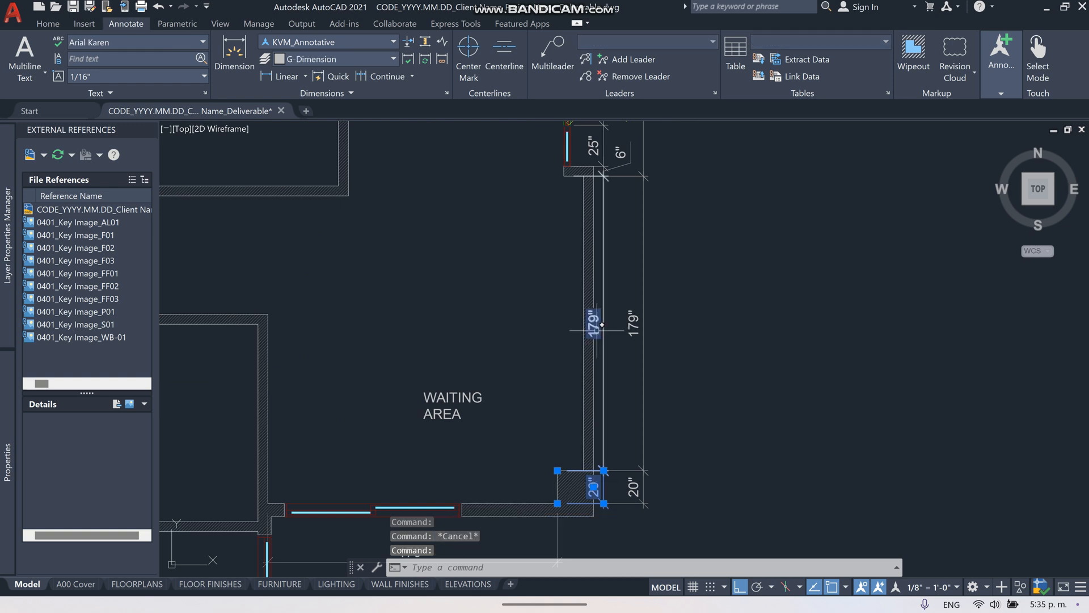
left_click(603, 319)
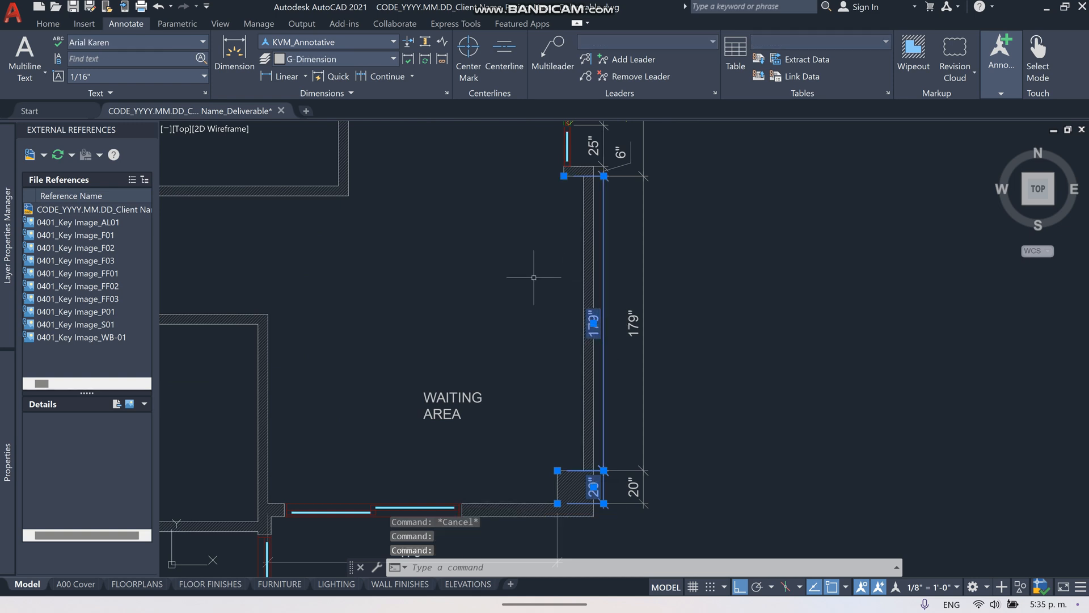
scroll(553, 272, "down", 2)
scroll(587, 196, "up", 3)
scroll(594, 189, "up", 1)
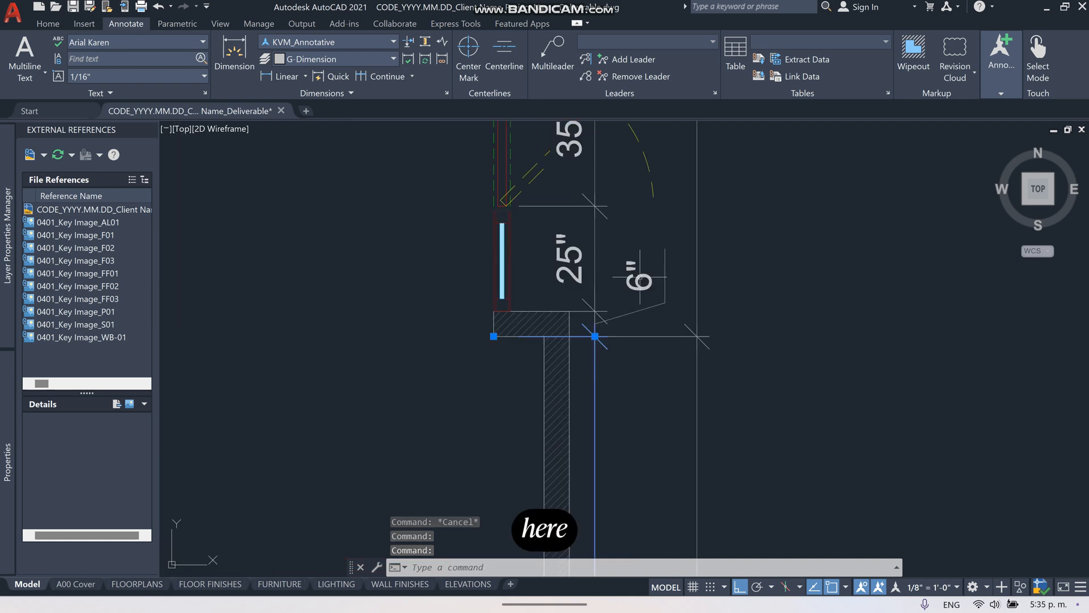
left_click(640, 281)
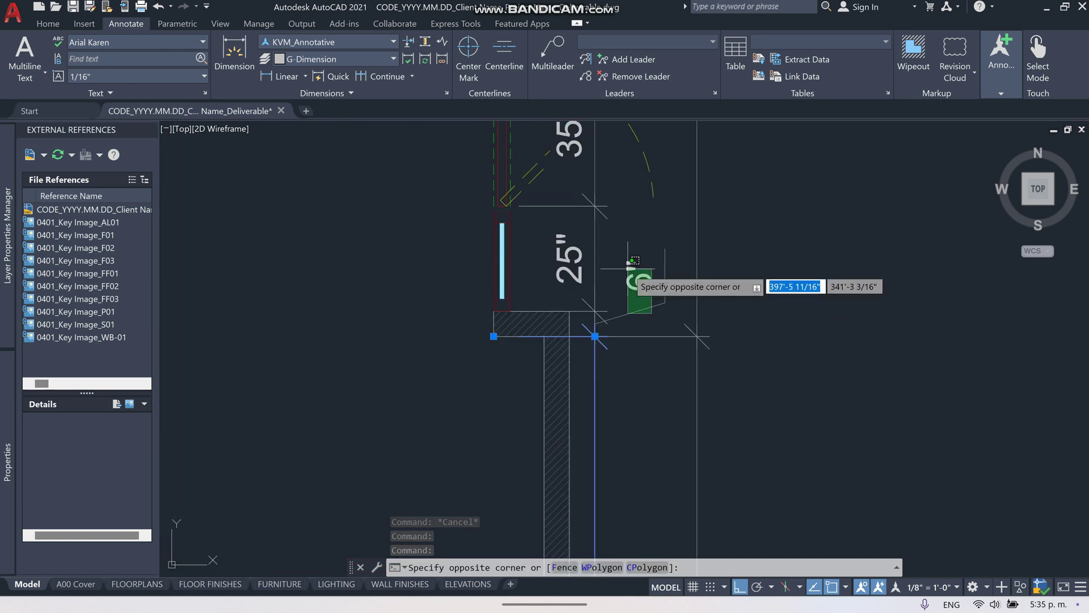
left_click(596, 208)
double_click(592, 221)
Add the 25", 35", 24", 36" and topmost dimensions until nine rotated dimensions are selected
left_click(602, 241)
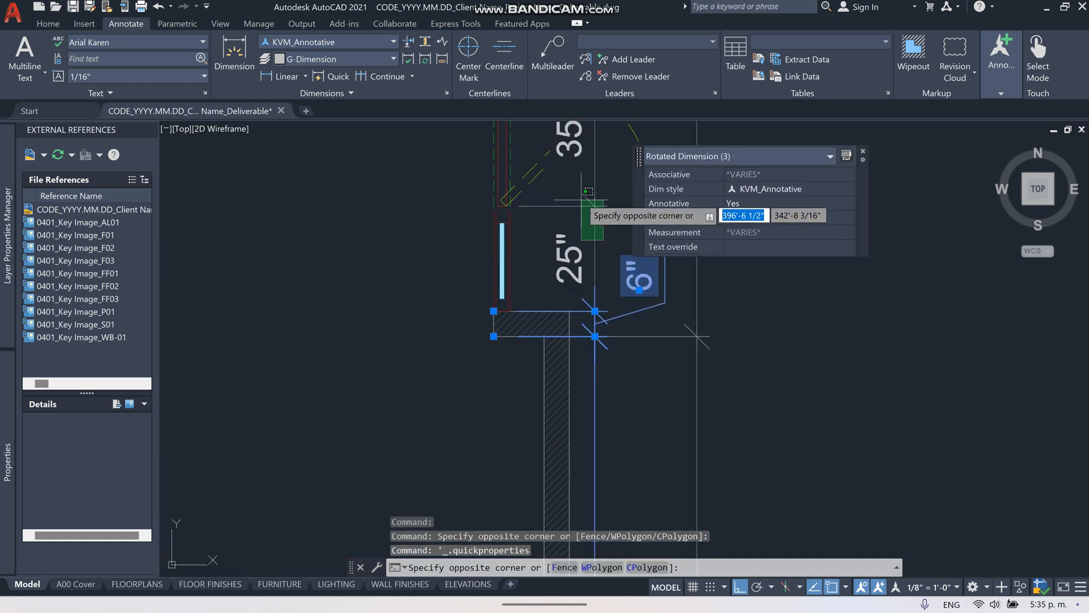
left_click(580, 195)
scroll(579, 194, "down", 3)
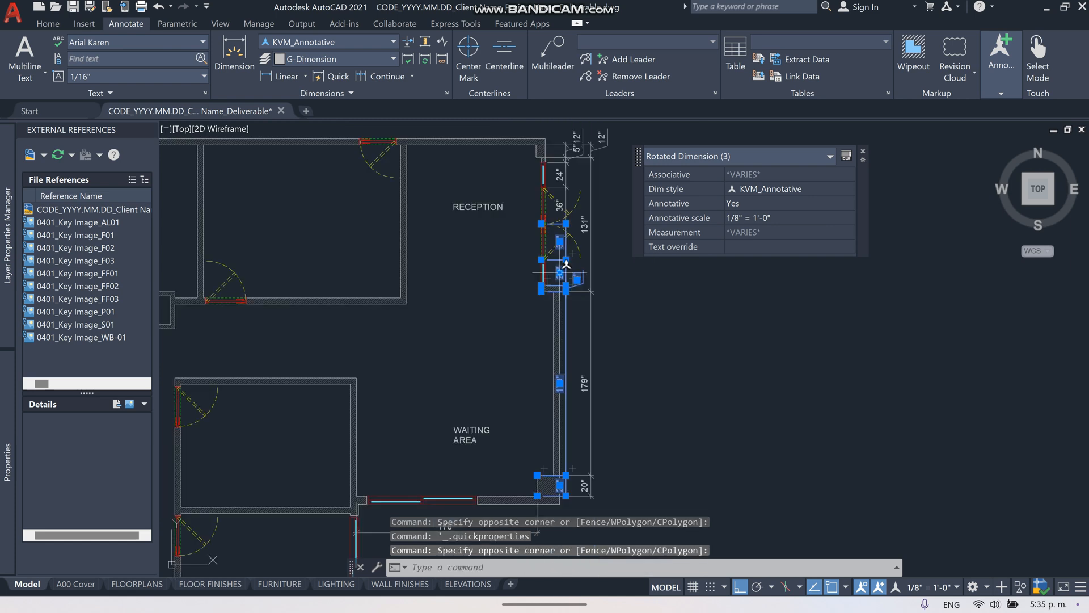
scroll(572, 202, "up", 1)
left_click(559, 197)
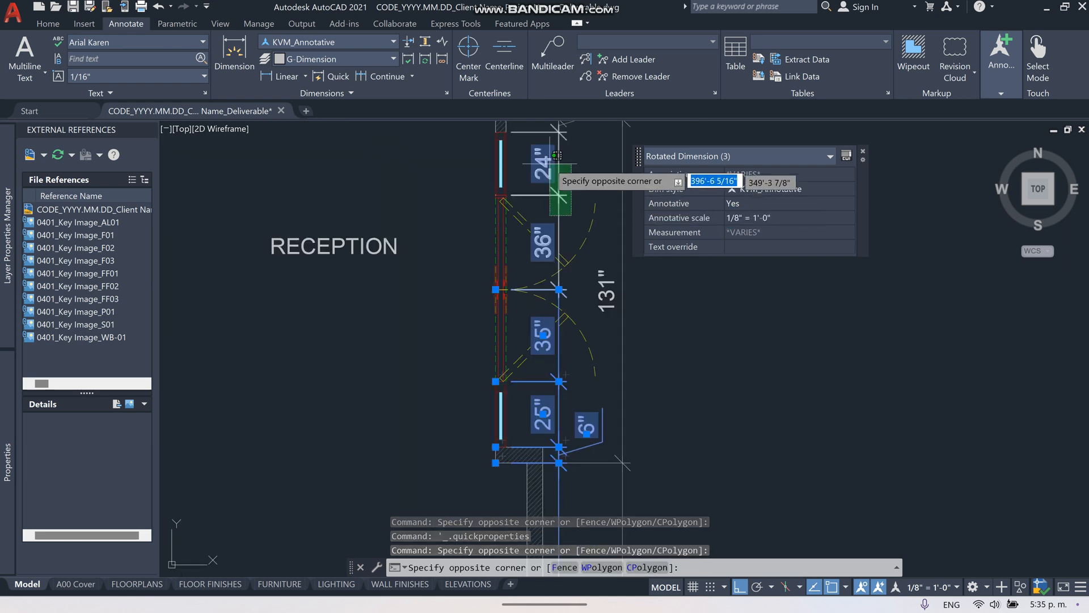
left_click(549, 163)
scroll(548, 161, "down", 1)
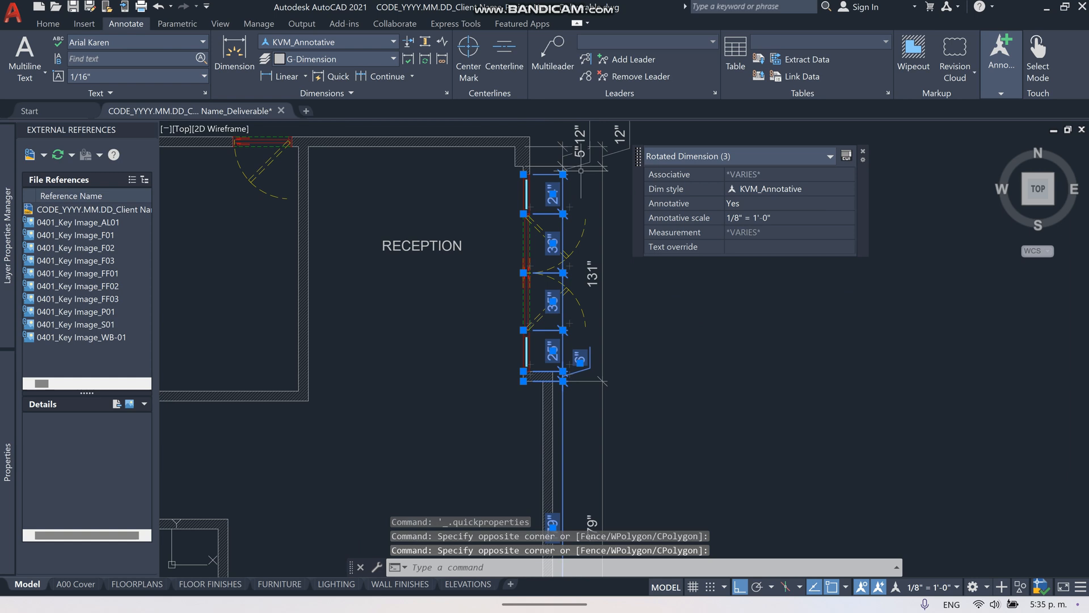
scroll(545, 171, "up", 4)
left_click(580, 142)
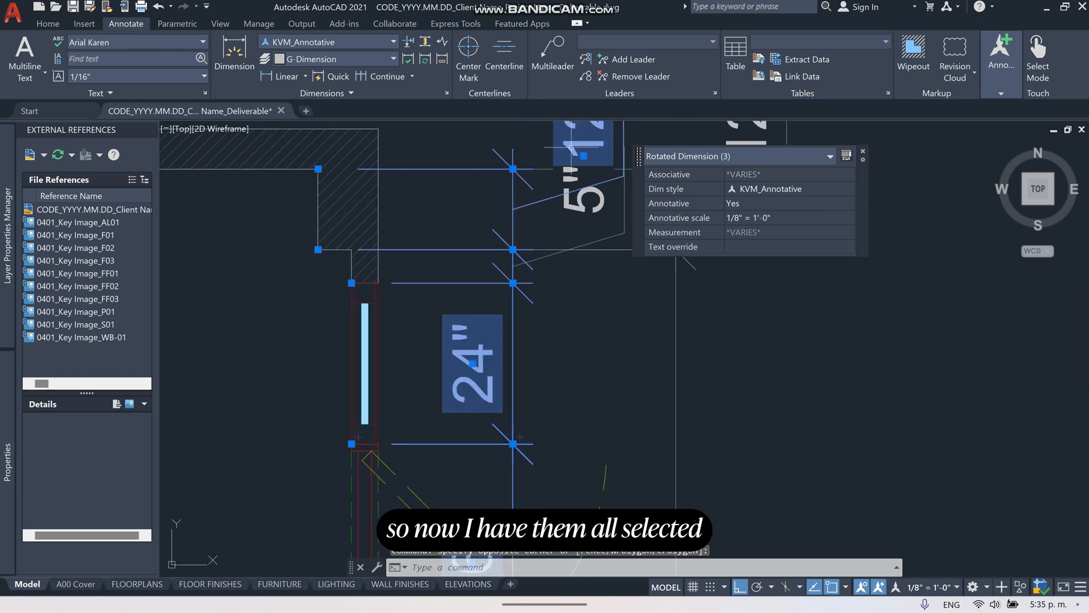
double_click(582, 156)
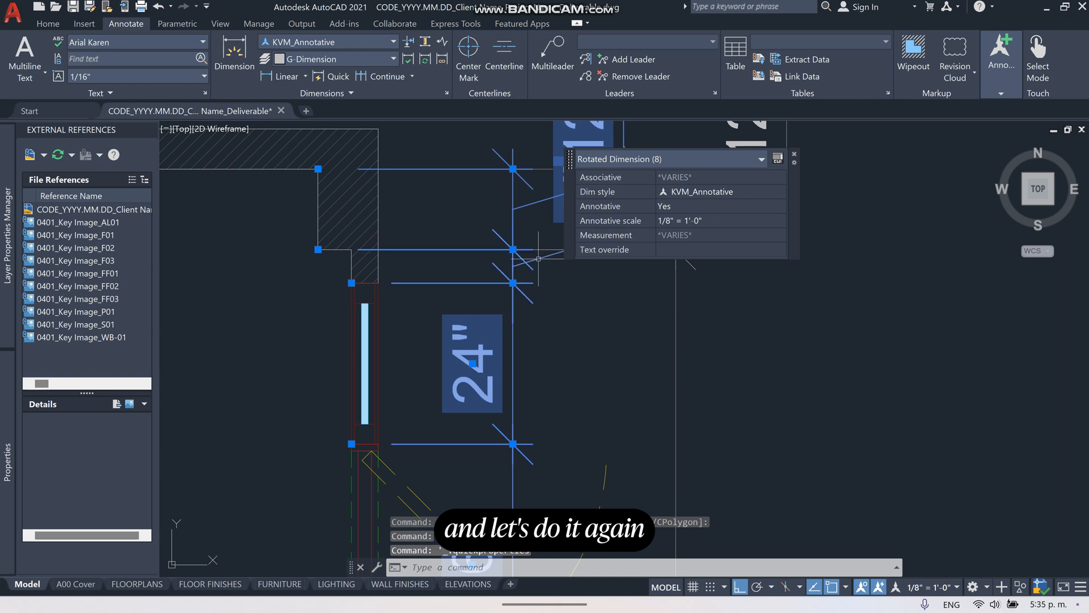
double_click(537, 259)
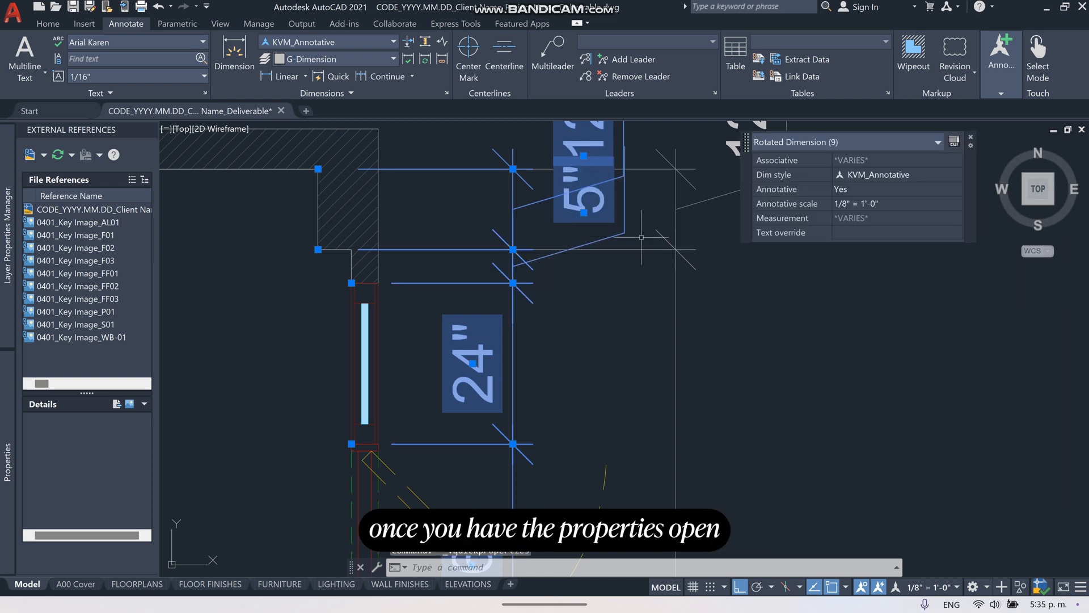
Add the 1/4", 3/8" and 1/2" = 1'-0" scales to the nine reception wall dimensions
left_click(890, 204)
left_click(955, 203)
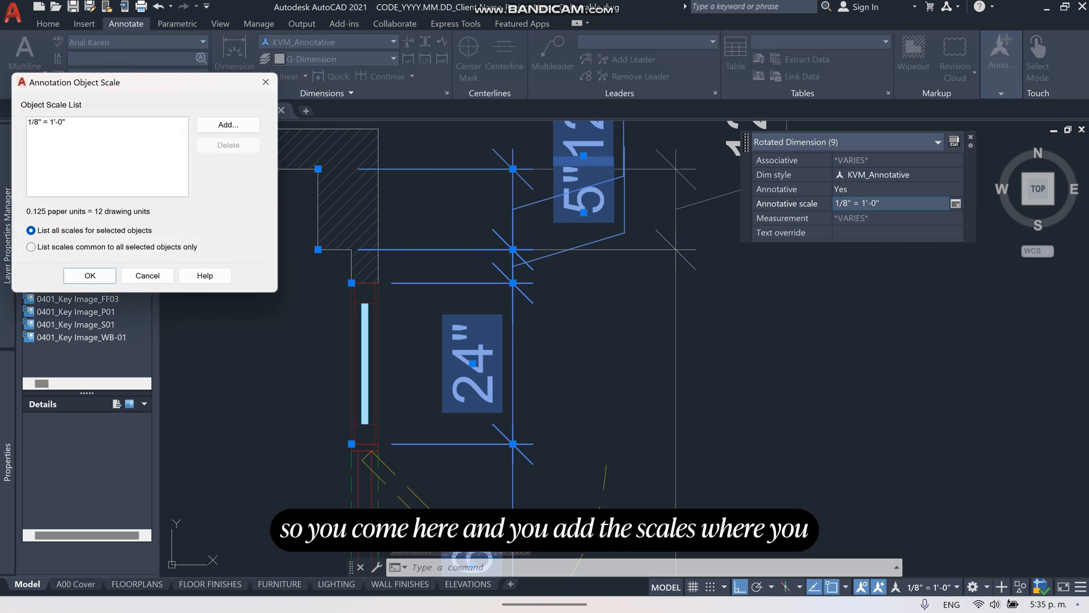
left_click(227, 124)
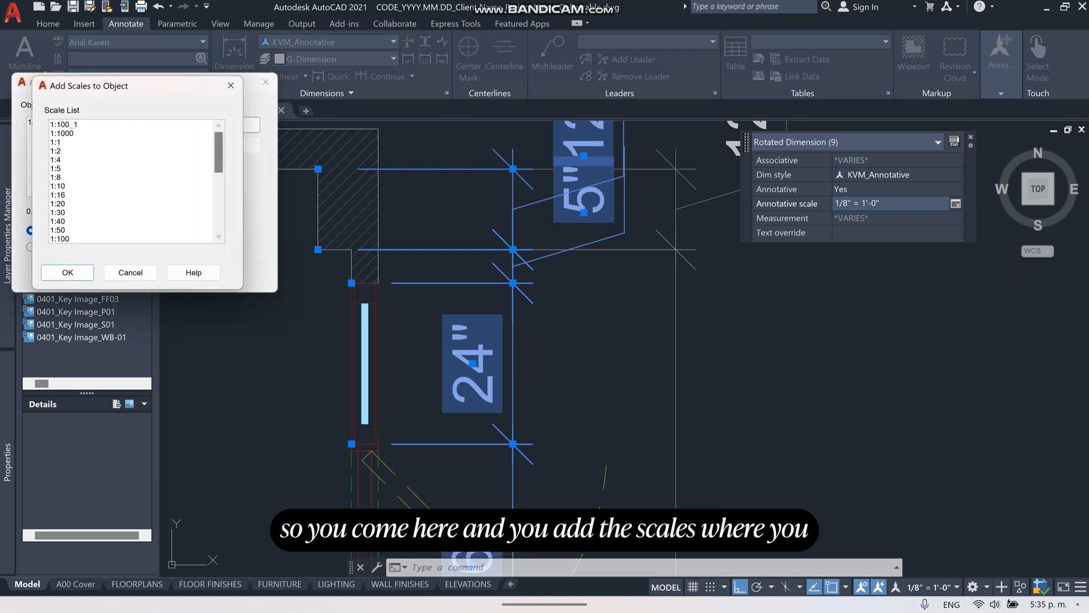
scroll(129, 179, "down", 2)
scroll(128, 179, "down", 2)
scroll(128, 179, "down", 2)
scroll(128, 179, "down", 2)
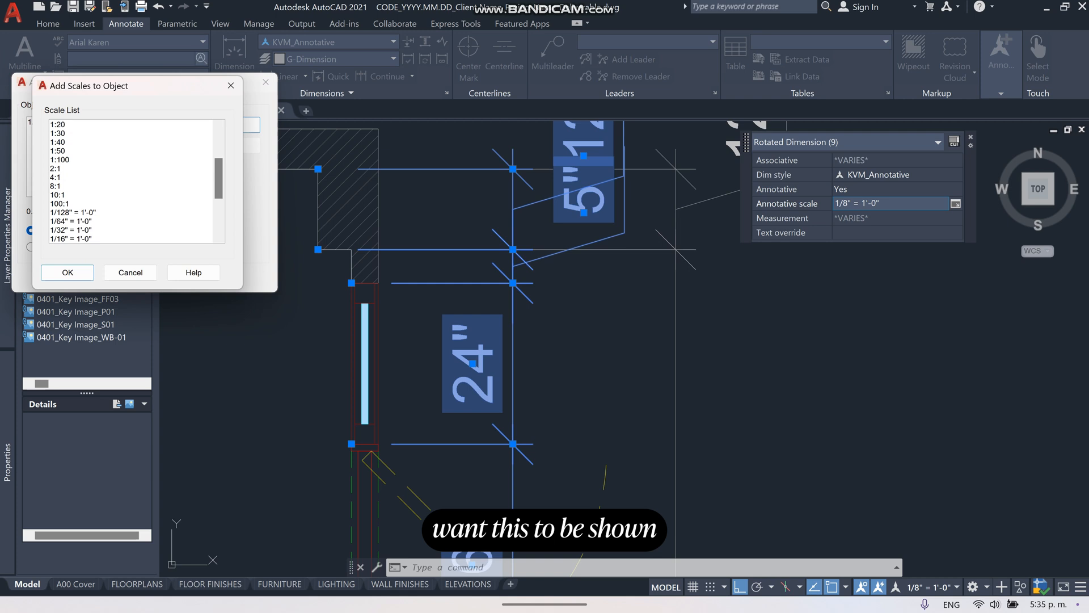
scroll(128, 179, "down", 3)
scroll(128, 179, "down", 3)
left_click(86, 168)
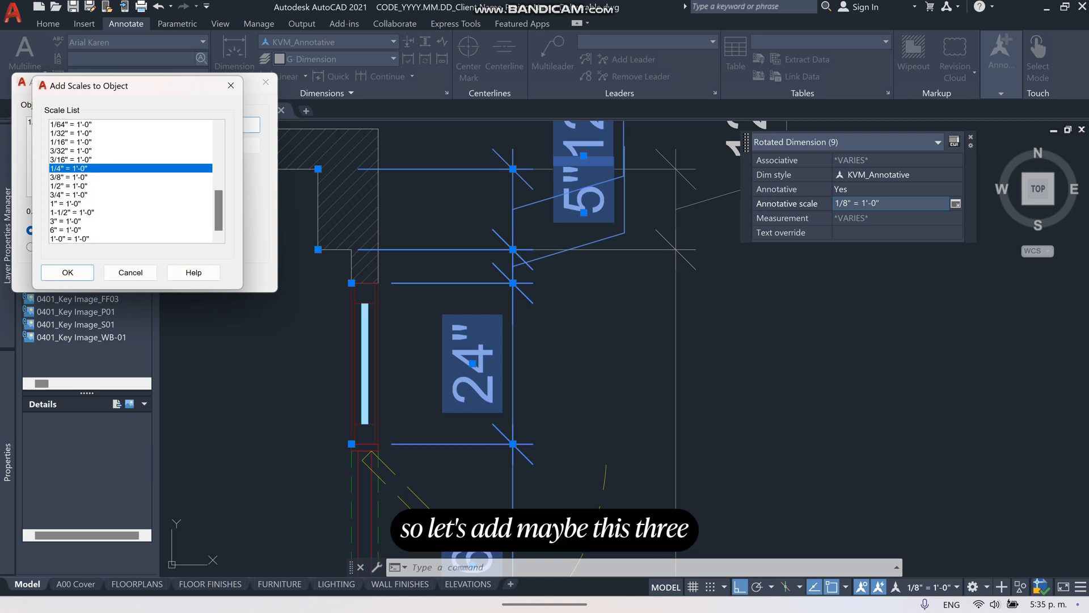
left_click(86, 186, "shift")
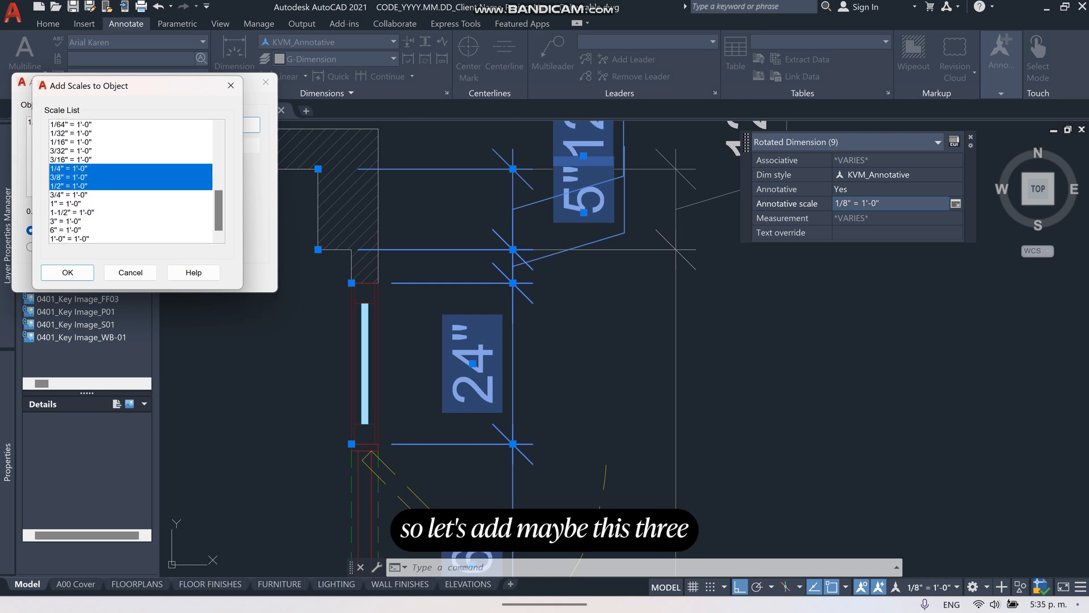
left_click(67, 273)
left_click(89, 281)
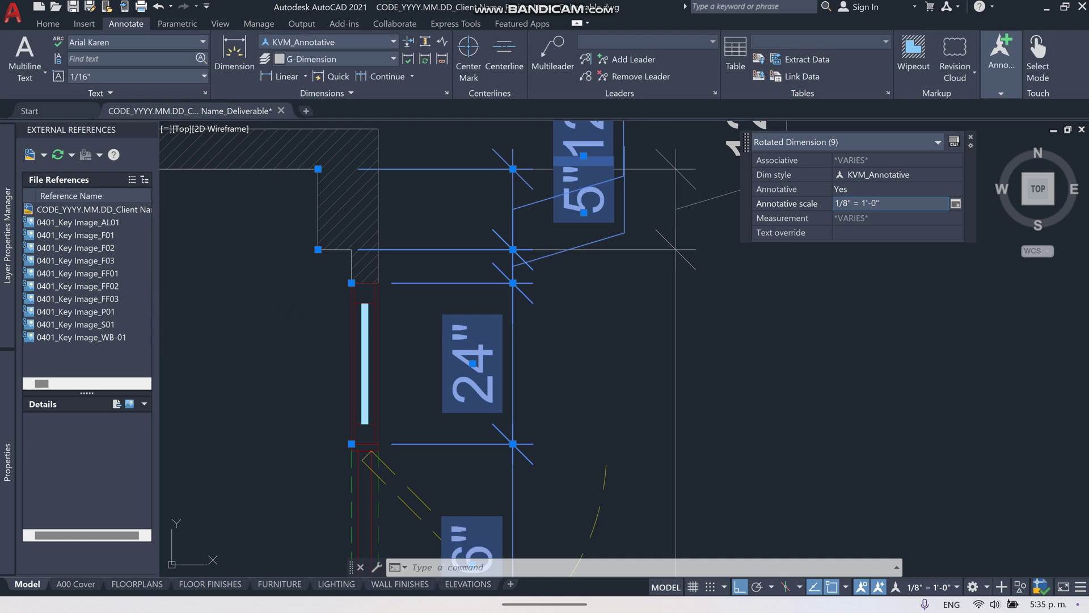
Deselect, then pick the 5 1/2" dimension to preview its three scale text sizes
key("Escape")
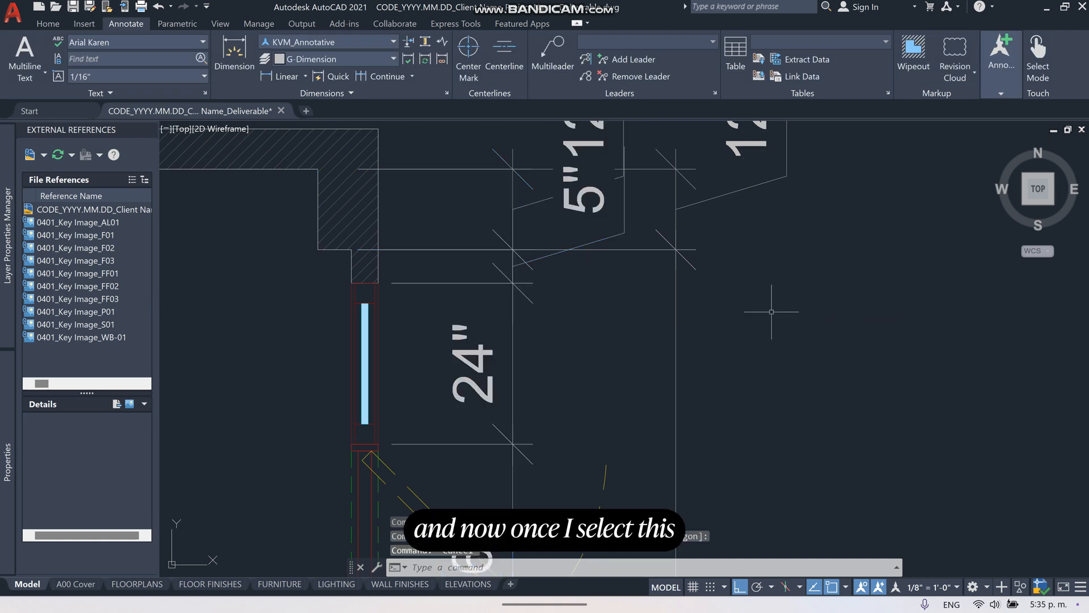
scroll(678, 217, "down", 2)
left_click(646, 234)
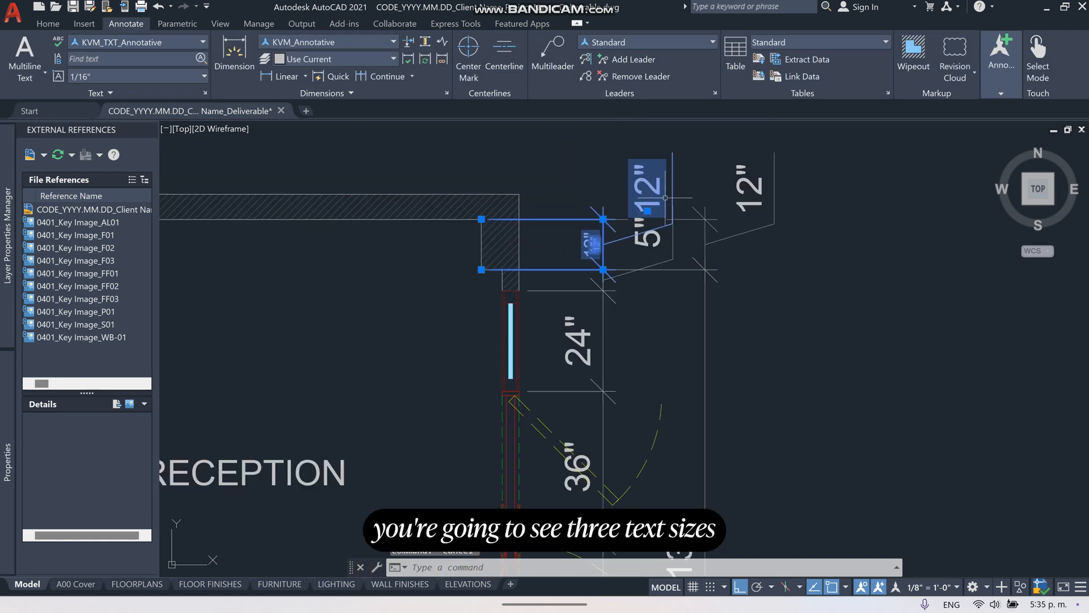
scroll(590, 245, "up", 2)
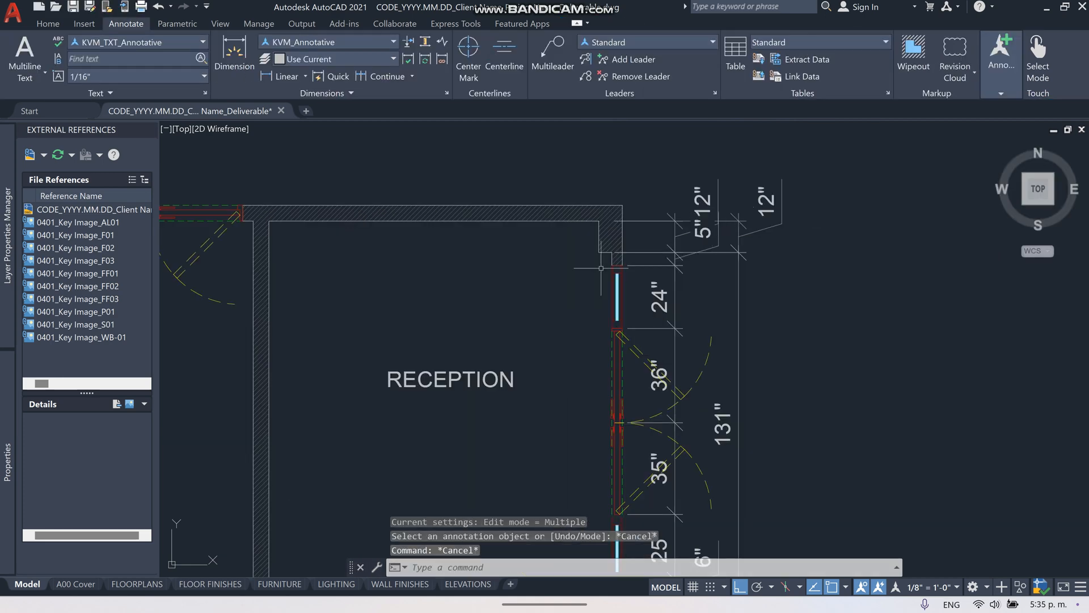
scroll(563, 276, "down", 3)
scroll(531, 315, "down", 1)
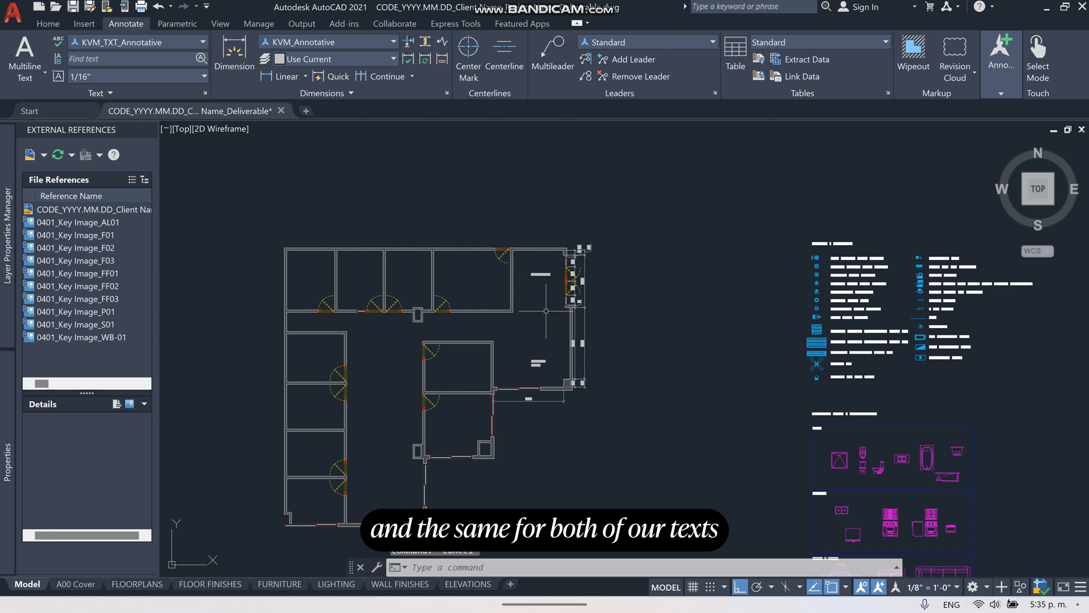
scroll(546, 310, "up", 4)
Window-select both room labels and show their assigned scales, currently only 1/8" = 1'-0"
left_click(551, 471)
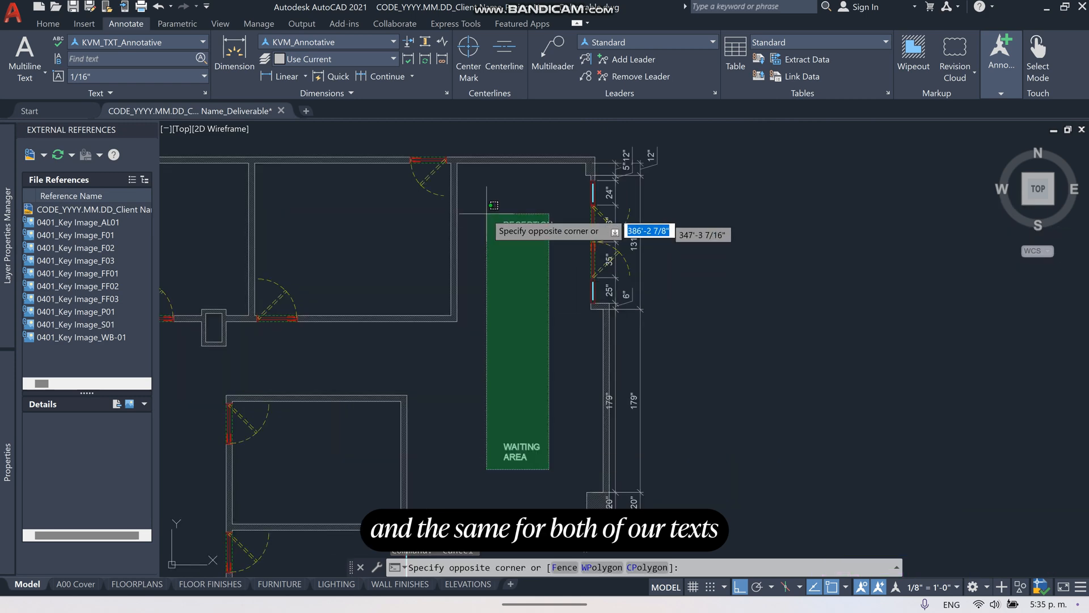
left_click(503, 213)
type("PR")
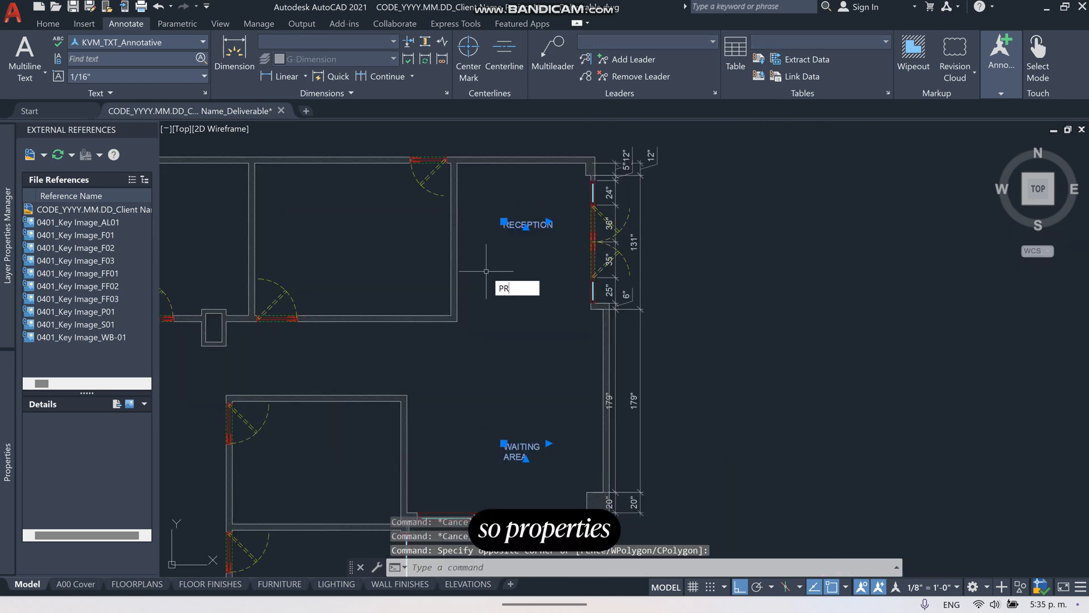
type("S")
key("Return")
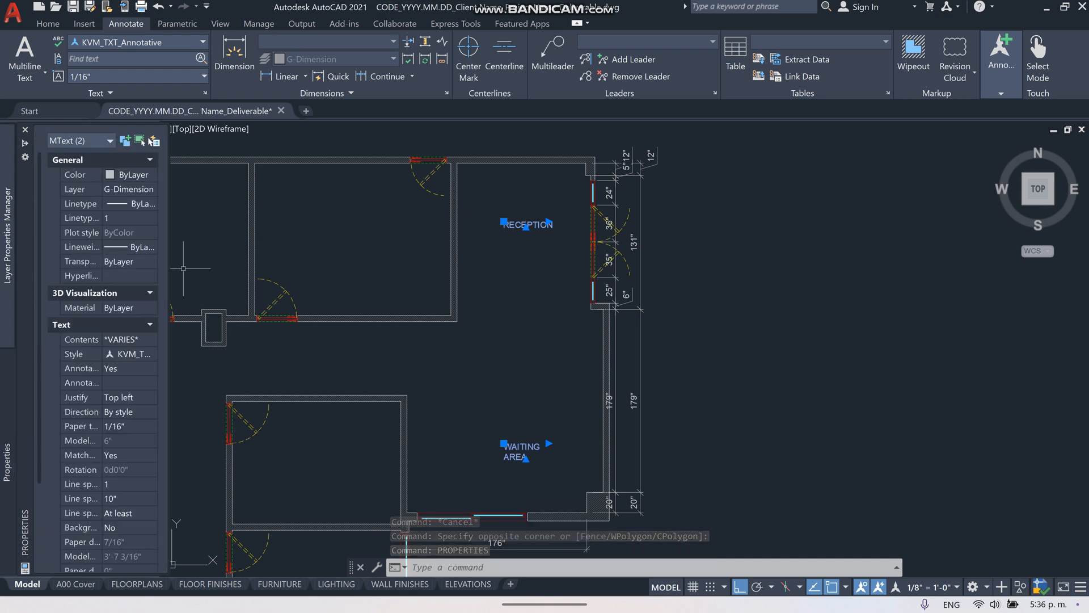
left_click(153, 382)
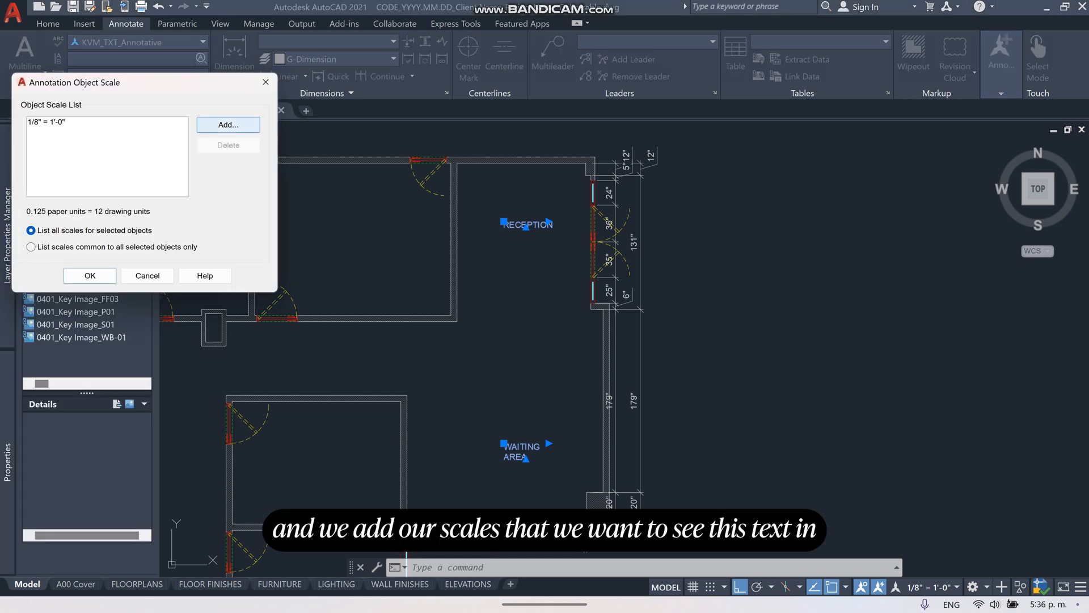
Add the 1/4", 3/8" and 1/2" = 1'-0" scales to the RECEPTION and WAITING AREA labels
left_click(228, 124)
scroll(128, 180, "down", 5)
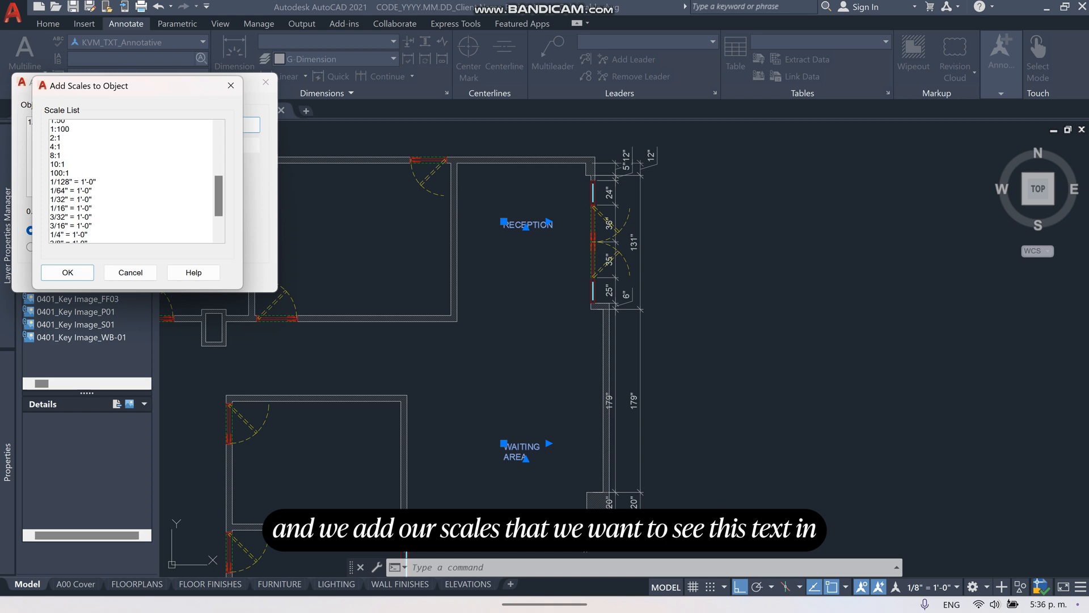
scroll(128, 179, "down", 5)
left_click(77, 186)
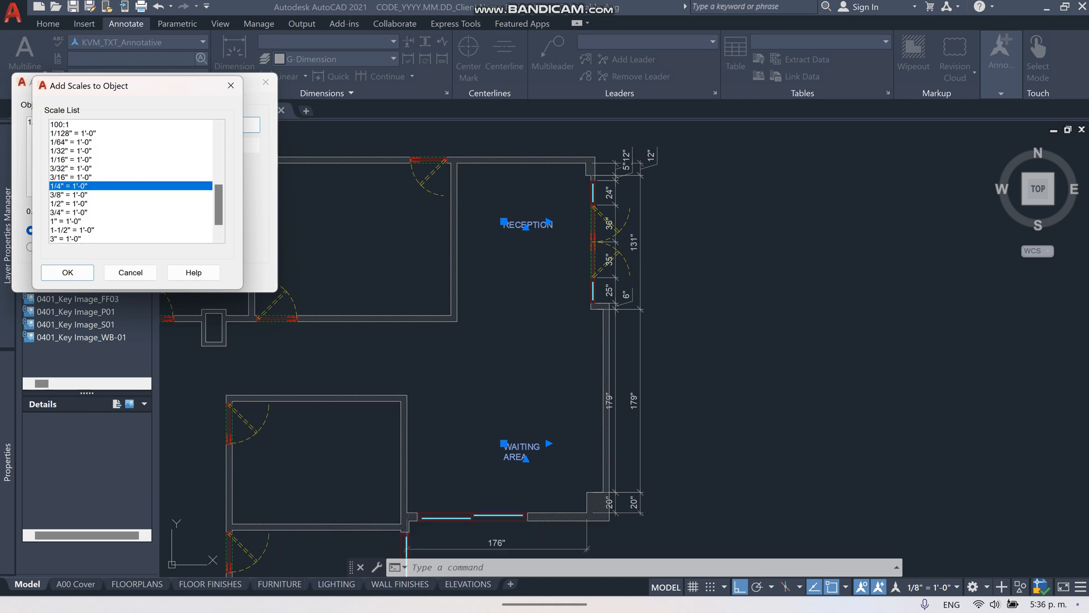
scroll(128, 179, "down", 2)
key("shift+Down")
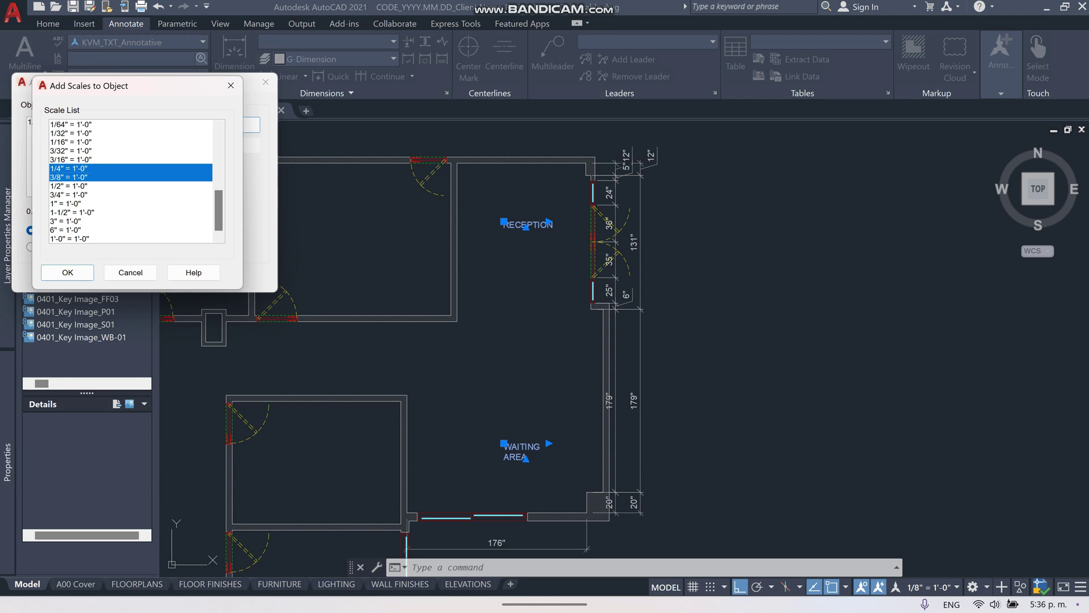
left_click(67, 273)
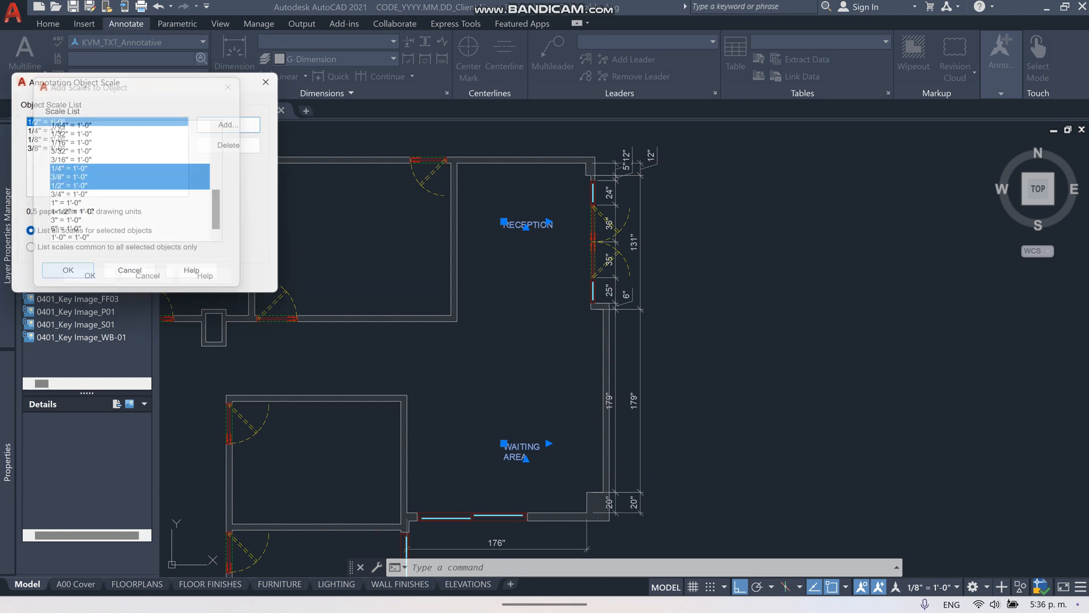
left_click(227, 125)
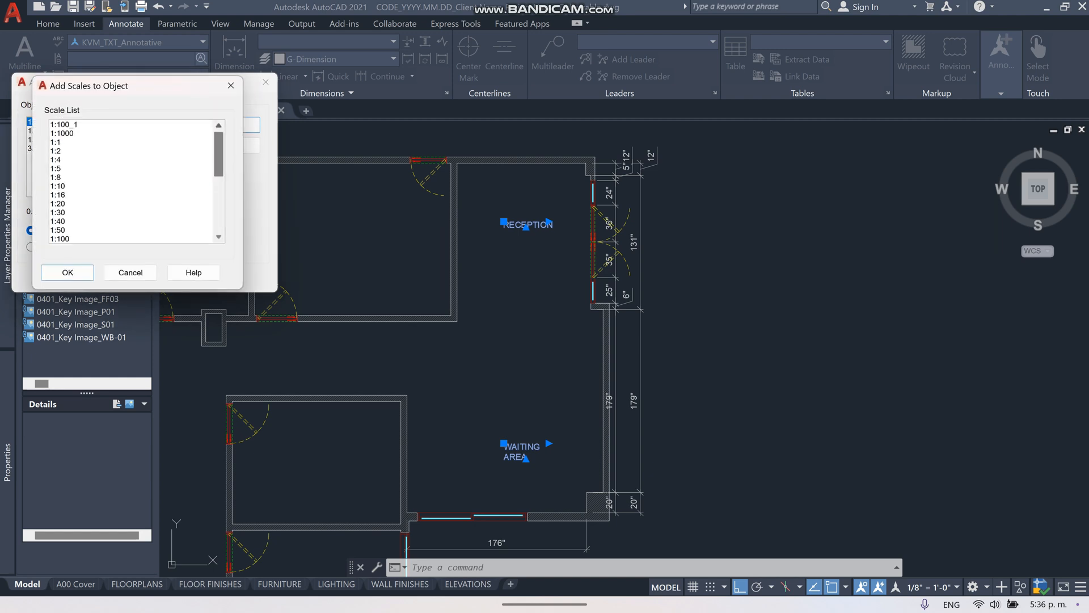
left_click(68, 272)
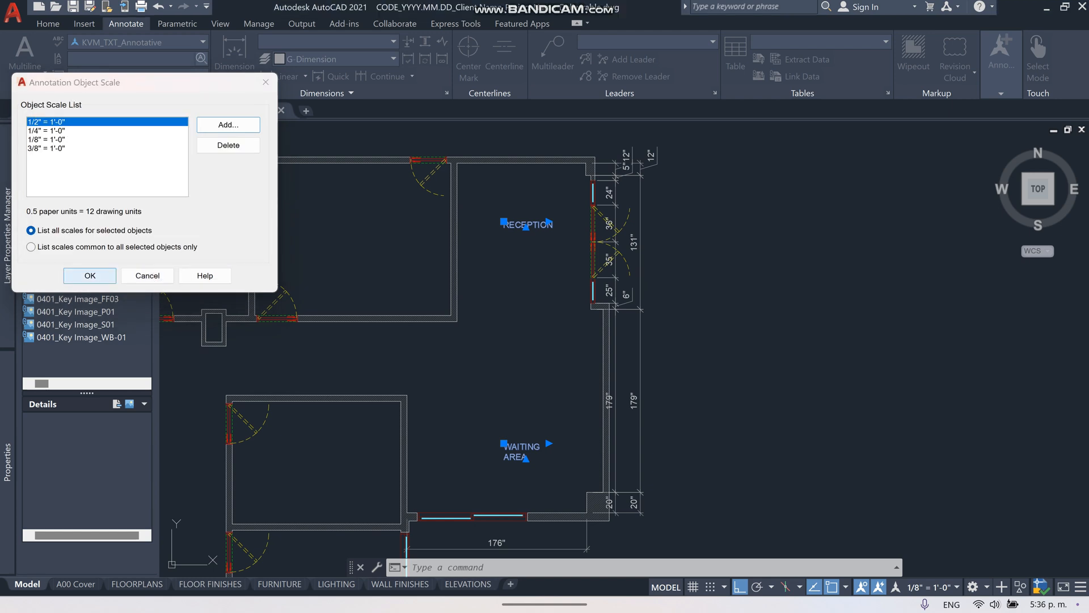
left_click(91, 276)
Preview RECEPTION's scale sizes, deselect it, and switch to the FLOORPLANS layout sheet
key("Escape")
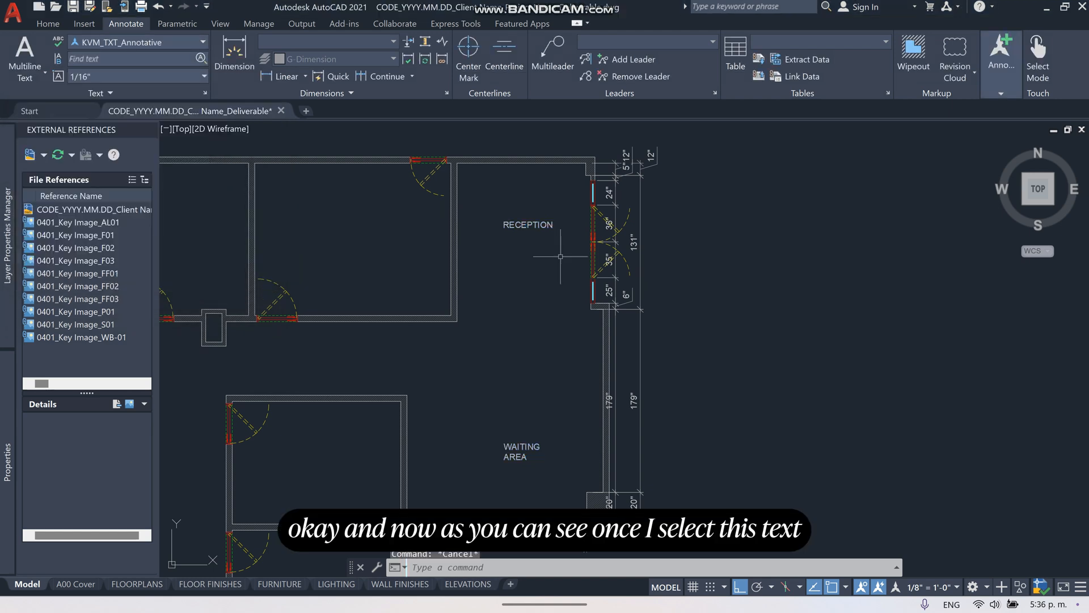
scroll(528, 226, "up", 4)
left_click(538, 228)
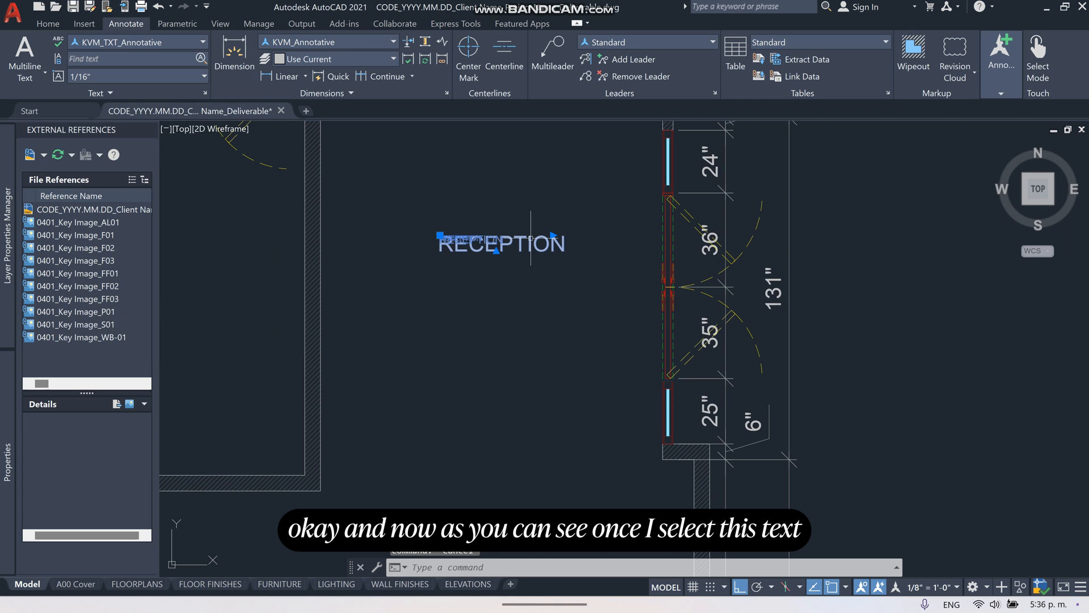
scroll(459, 249, "up", 4)
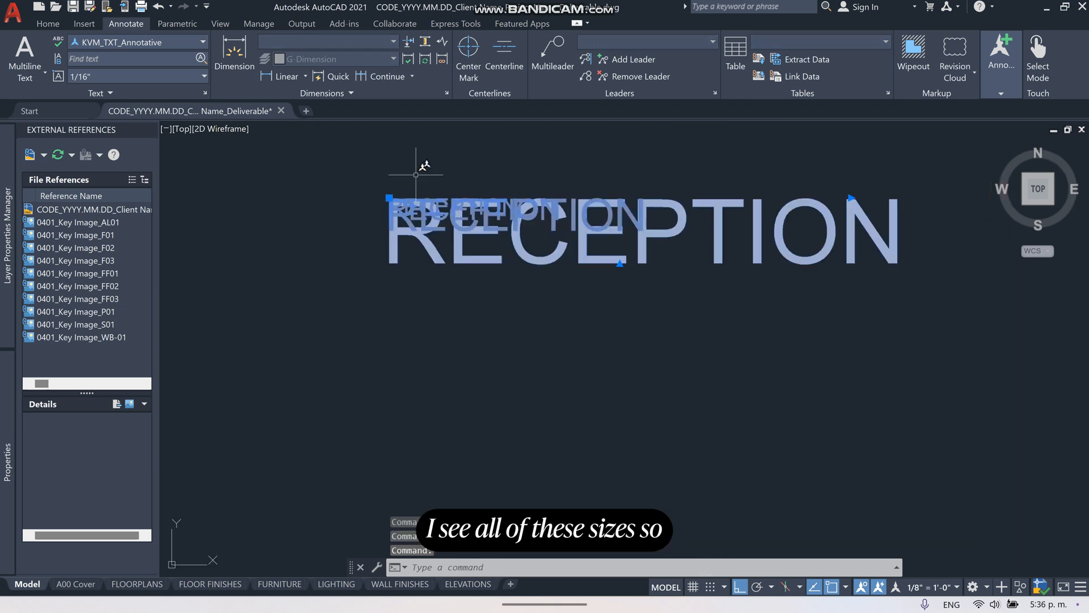
scroll(517, 272, "down", 5)
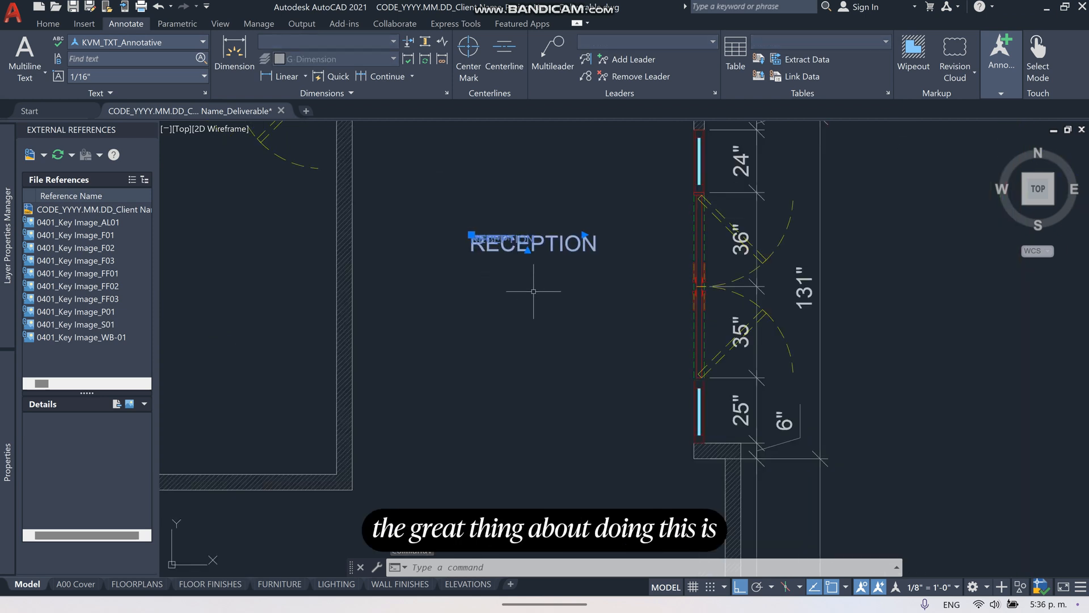
key("Escape")
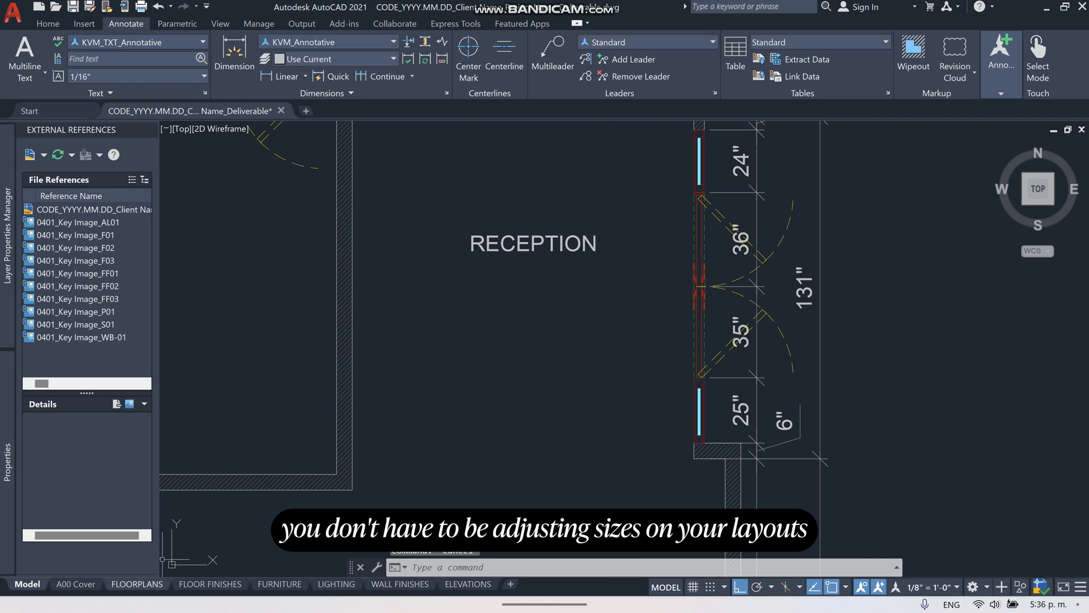
left_click(137, 584)
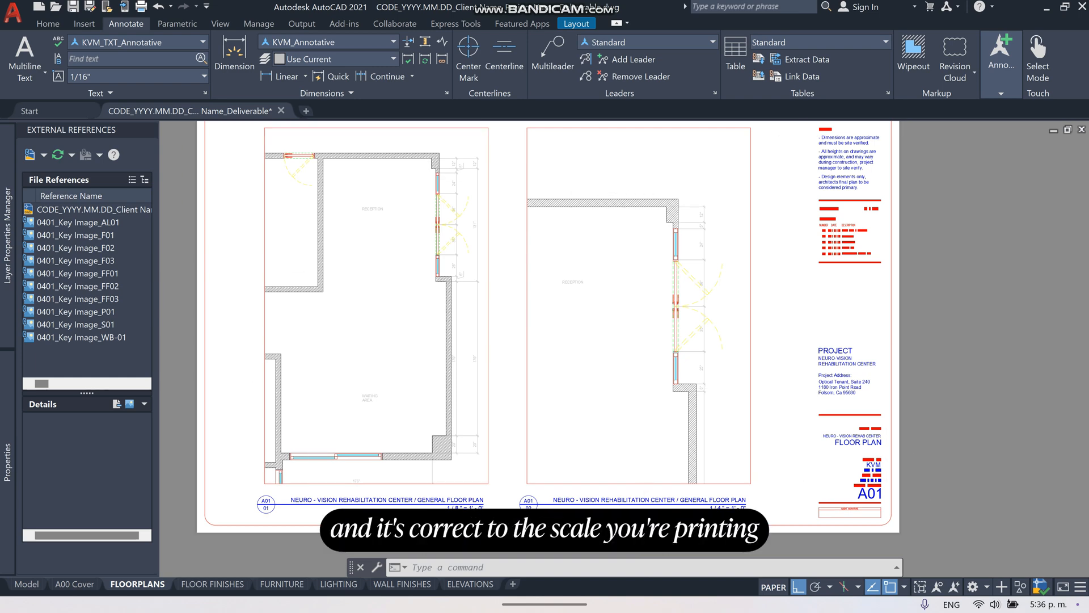
scroll(377, 304, "down", 1)
scroll(377, 304, "up", 1)
scroll(665, 324, "up", 1)
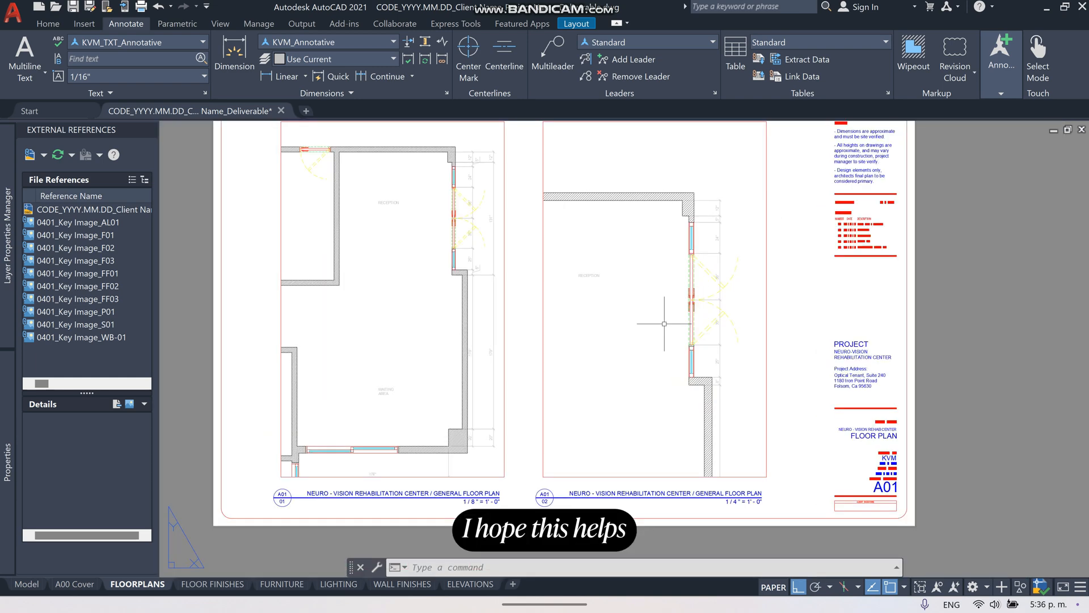